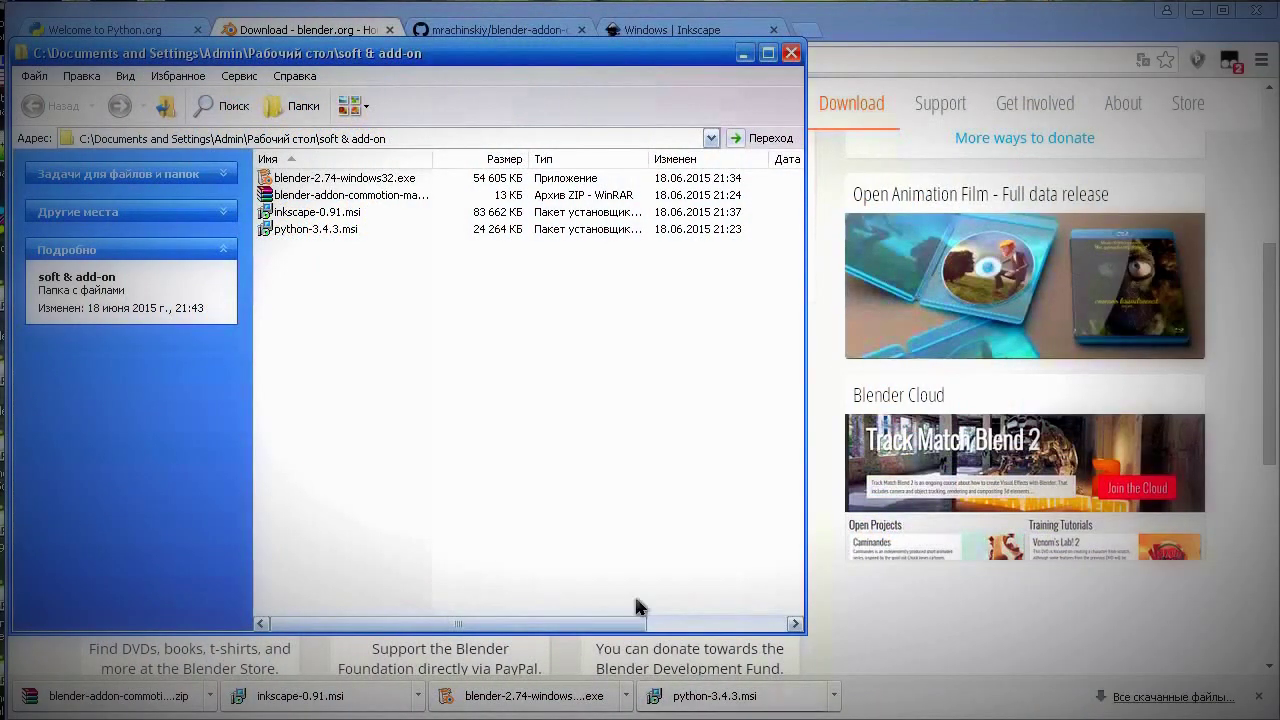
- Launch the blender-2.74-windows32.exe installer from the soft & add-on folder
click(324, 234)
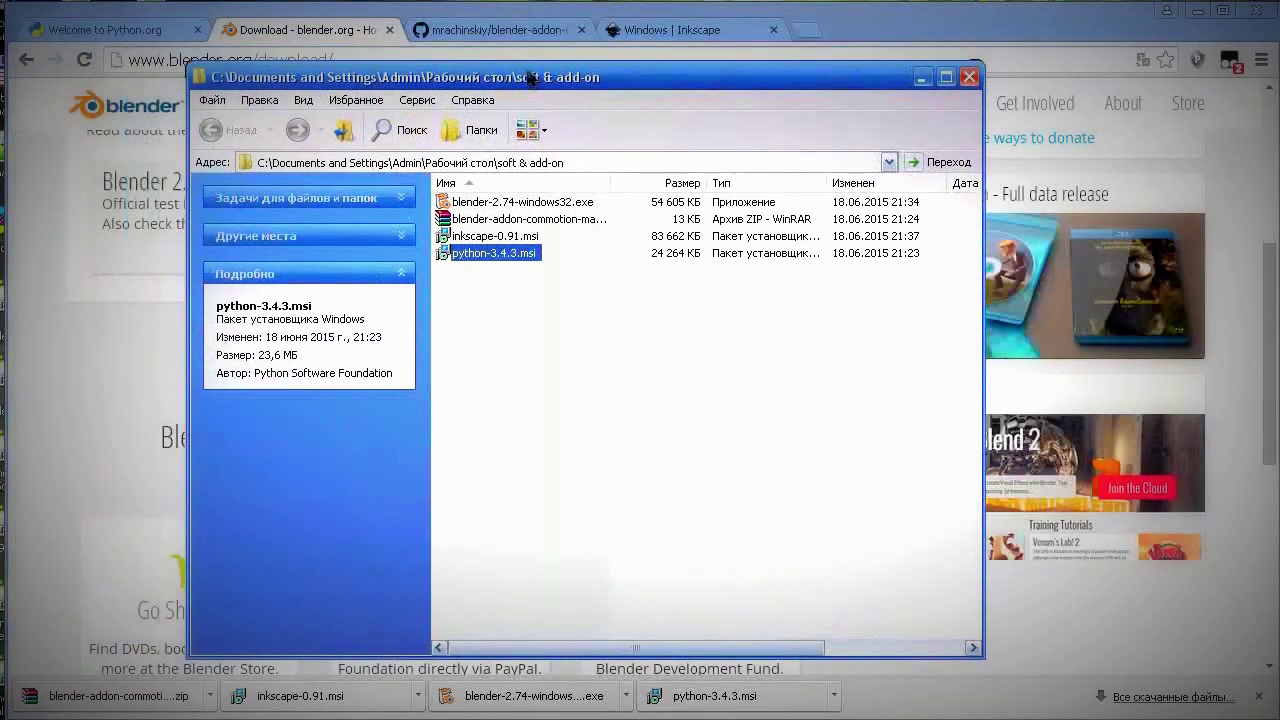
click(530, 205)
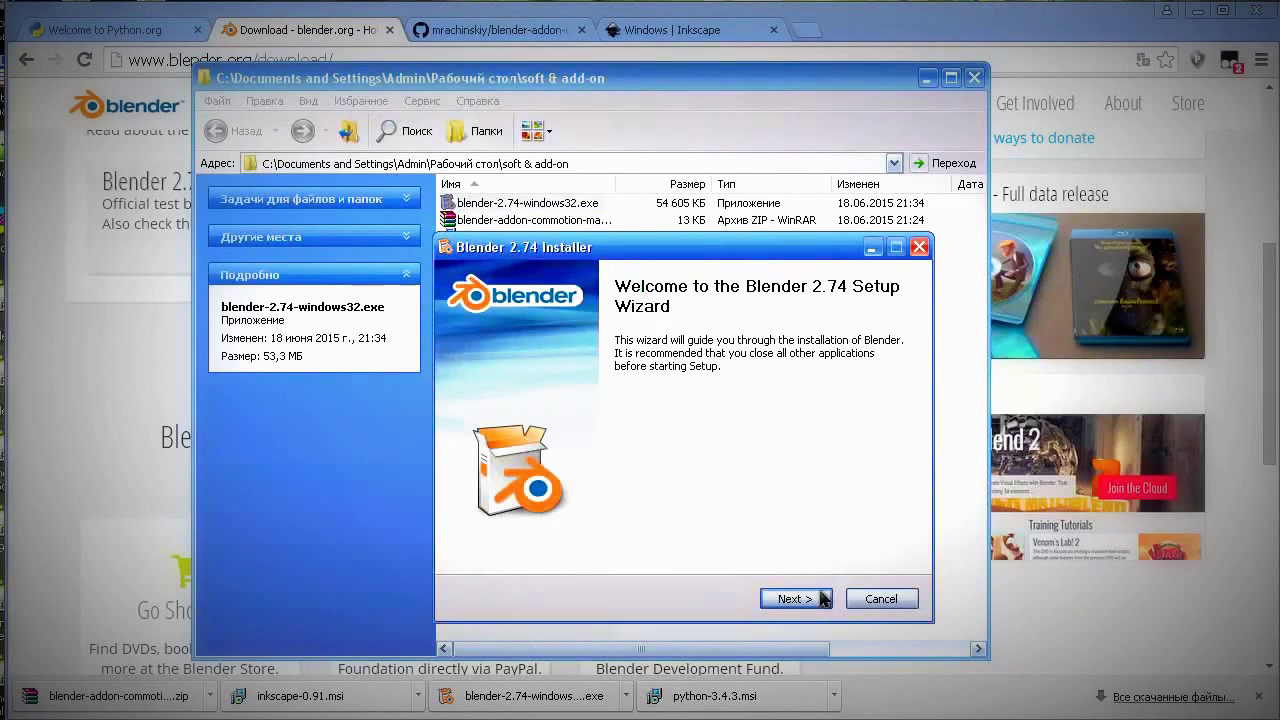
- Accept the licence and install Blender 2.74 to C:\Program Files\Blender Foundation\Blender 2.74 with default components
click(822, 598)
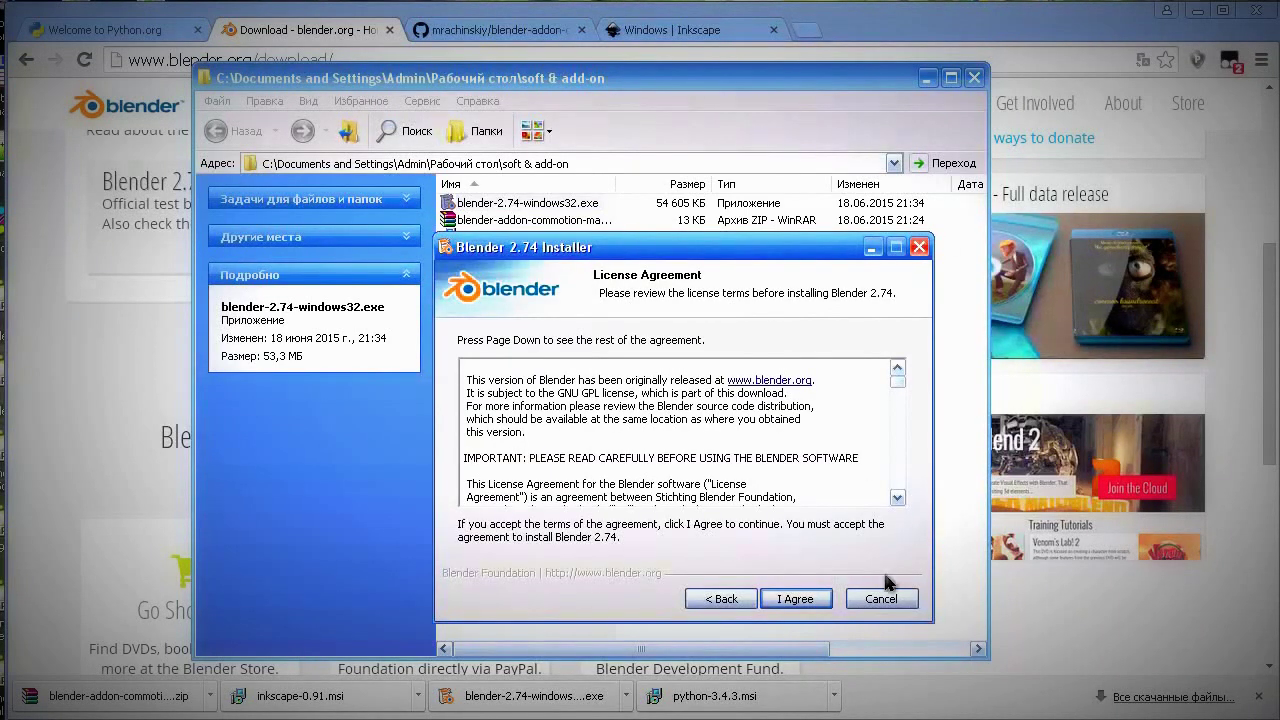
click(822, 606)
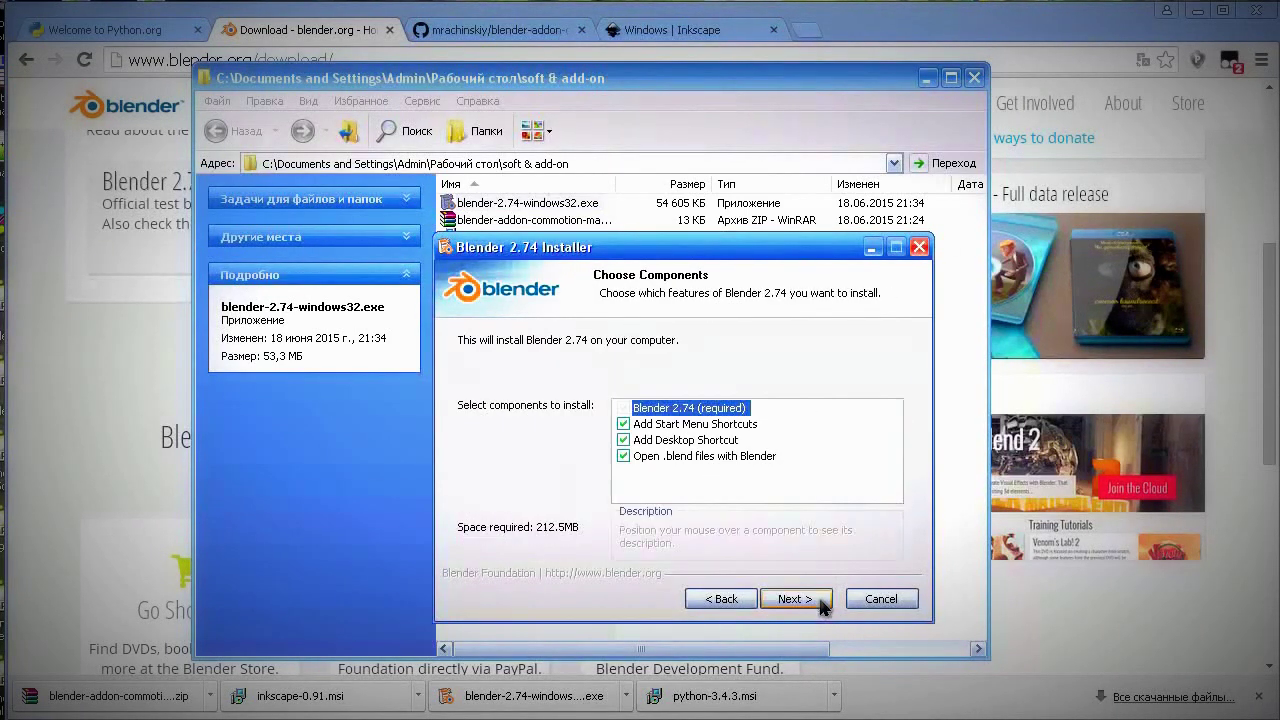
click(820, 600)
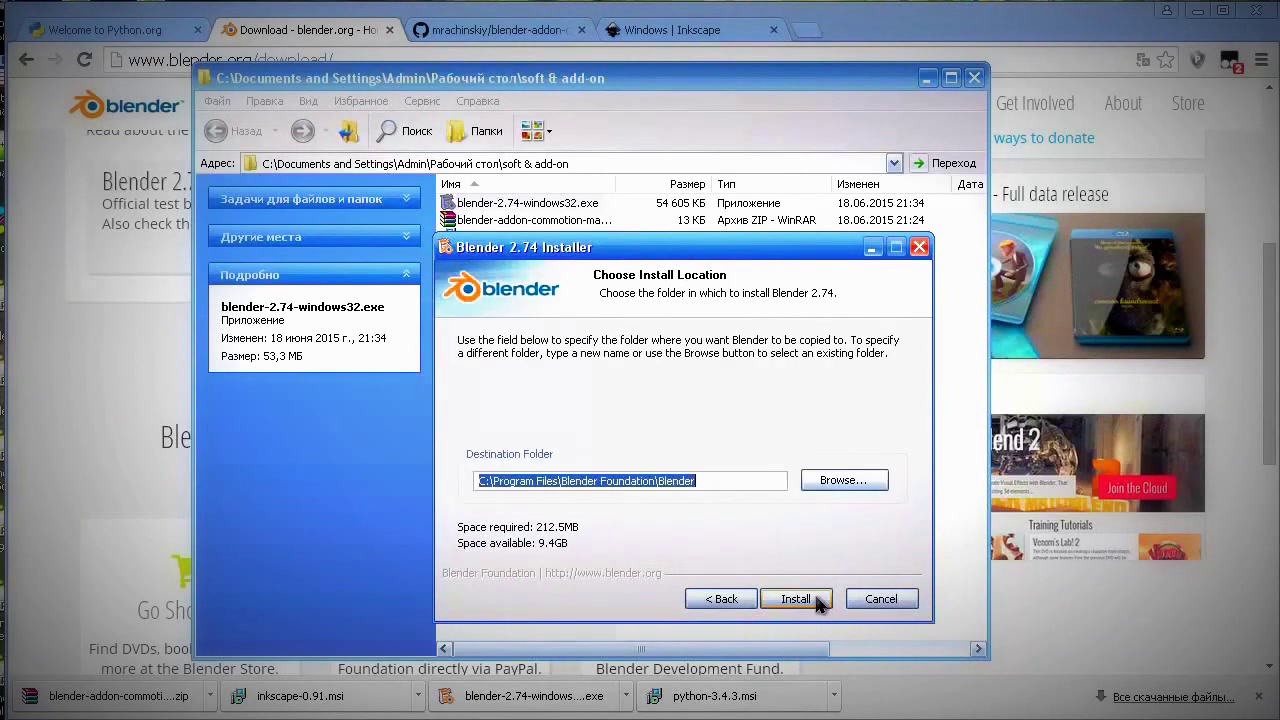
click(720, 483)
text(2.74)
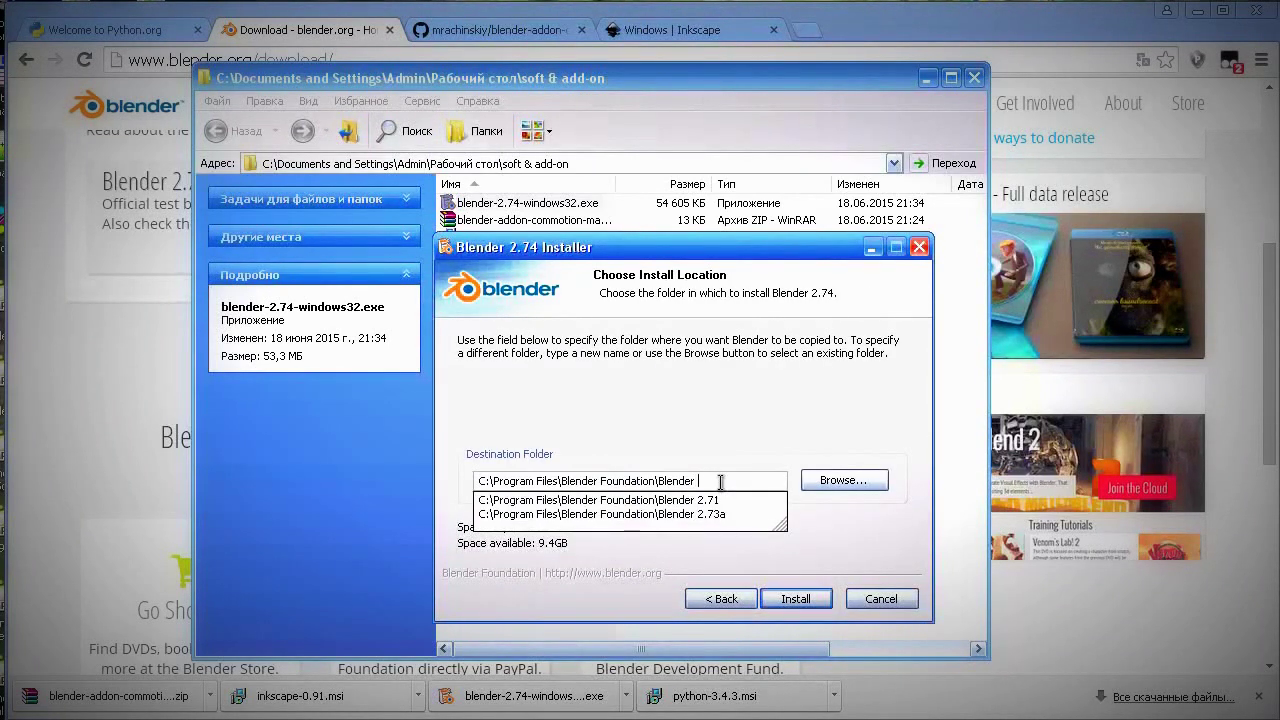
click(795, 597)
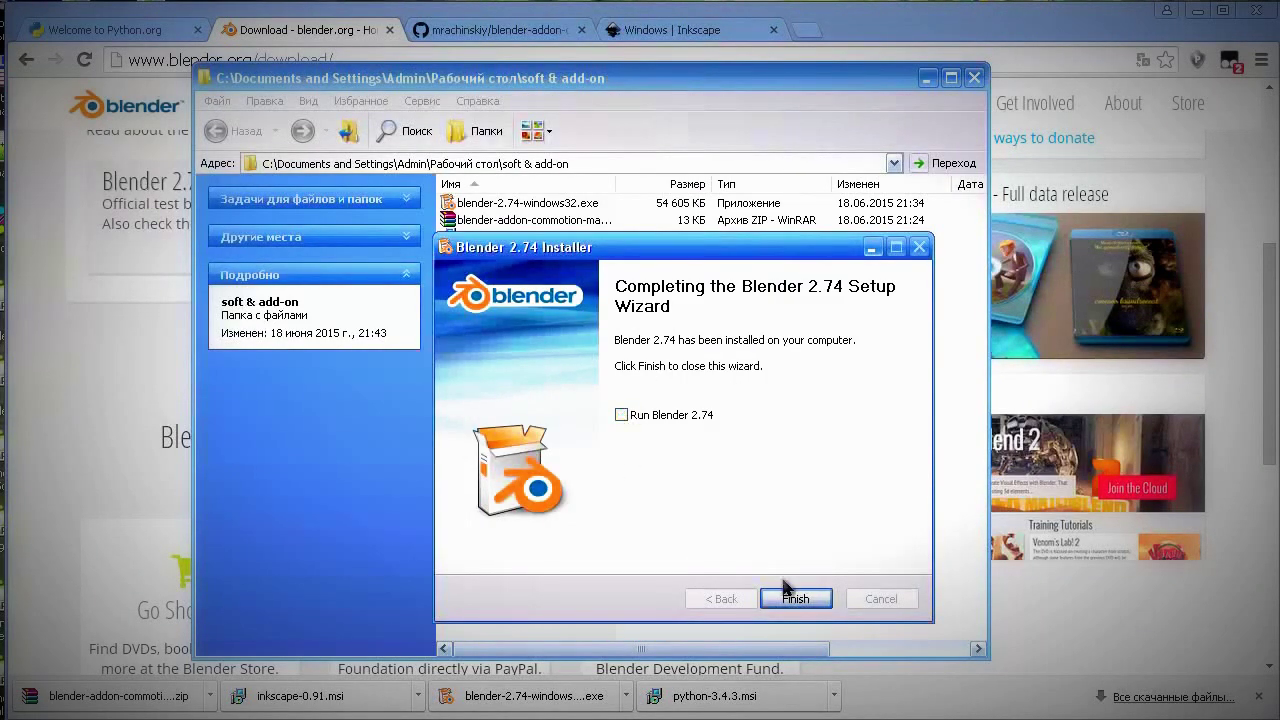
click(789, 596)
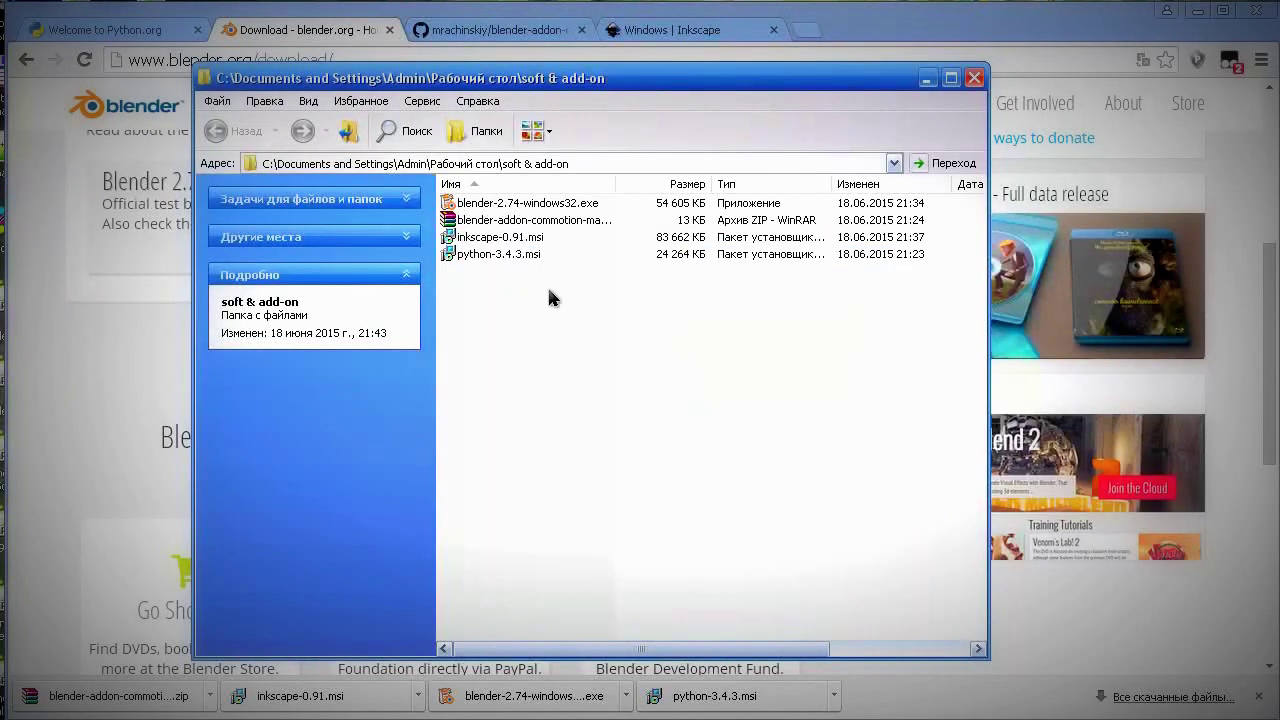
- Run inkscape-0.91.msi, accept the licence terms and install using the Complete setup type
double_click(500, 237)
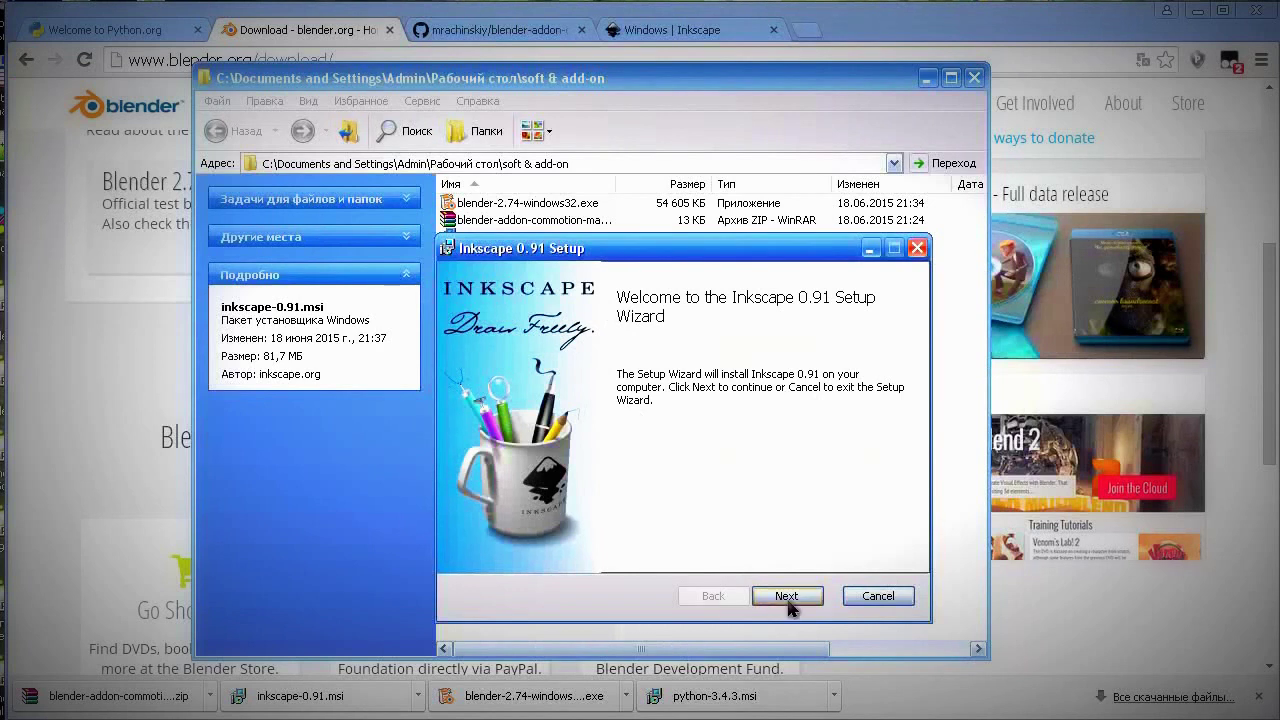
click(787, 598)
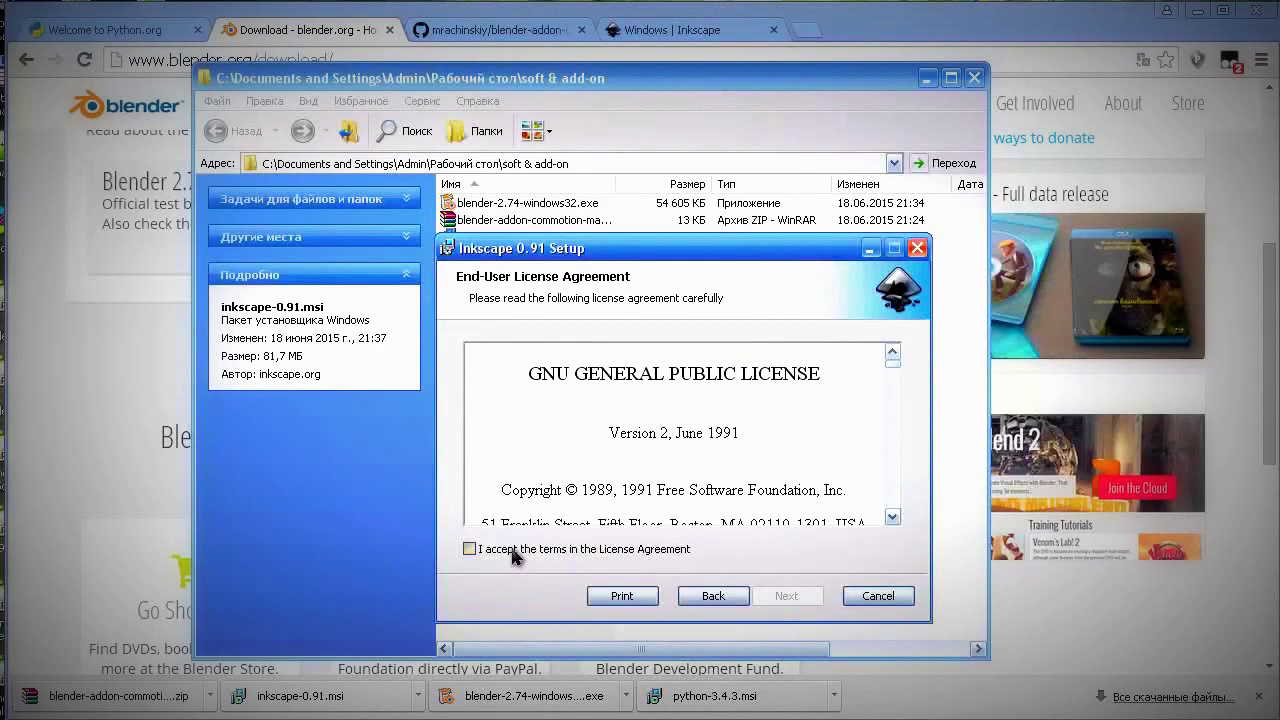
click(512, 552)
click(783, 596)
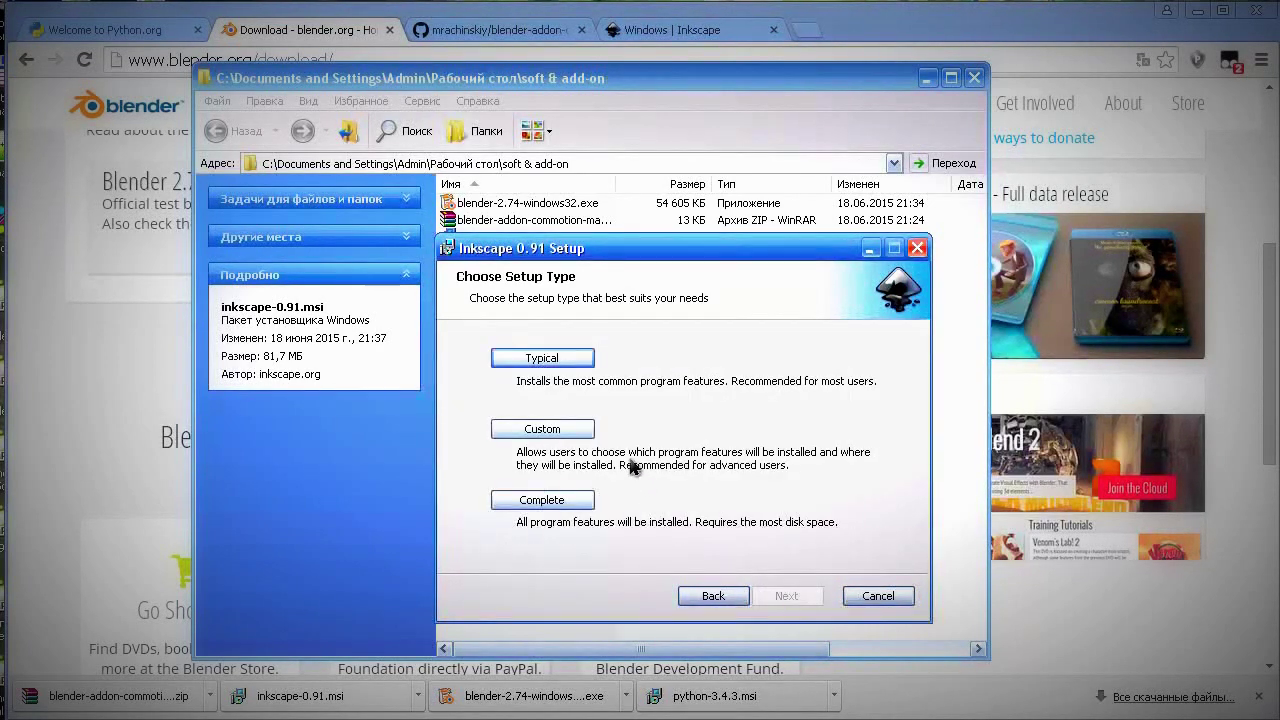
click(565, 503)
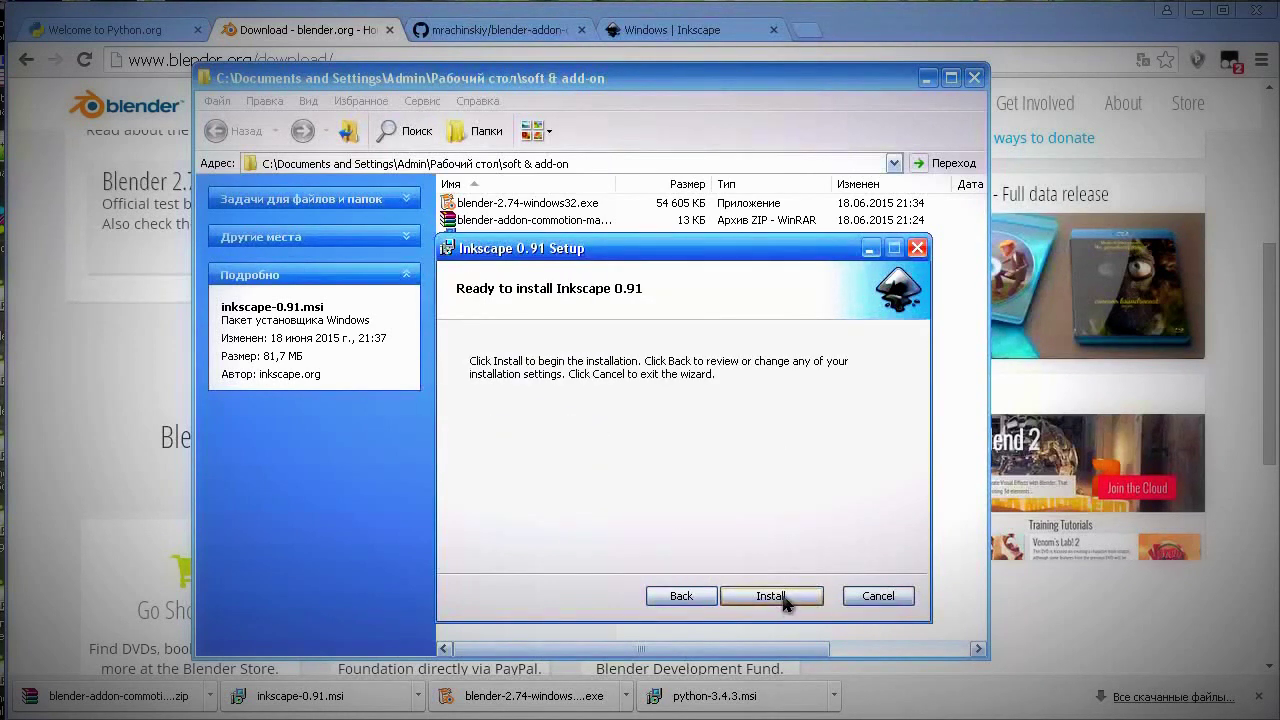
click(783, 597)
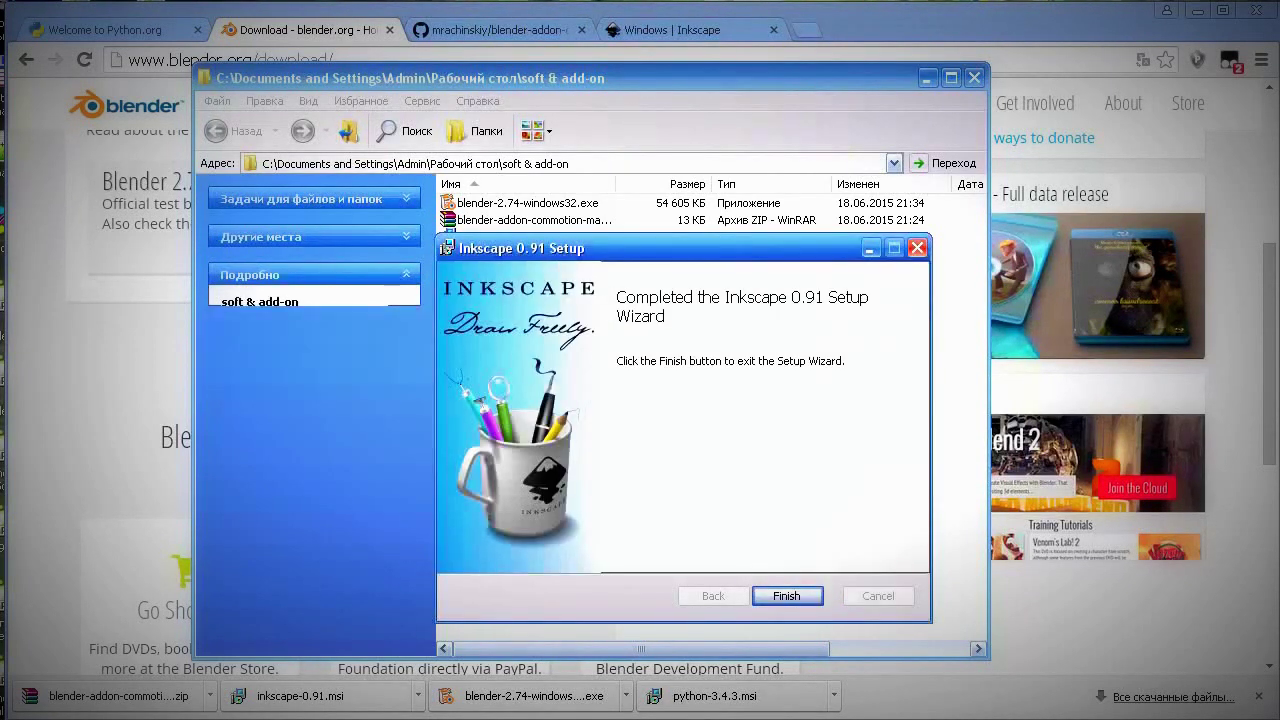
click(786, 596)
- Dismiss Blender's splash screen and open User Preferences centred on screen, on the Add-ons page
click(533, 222)
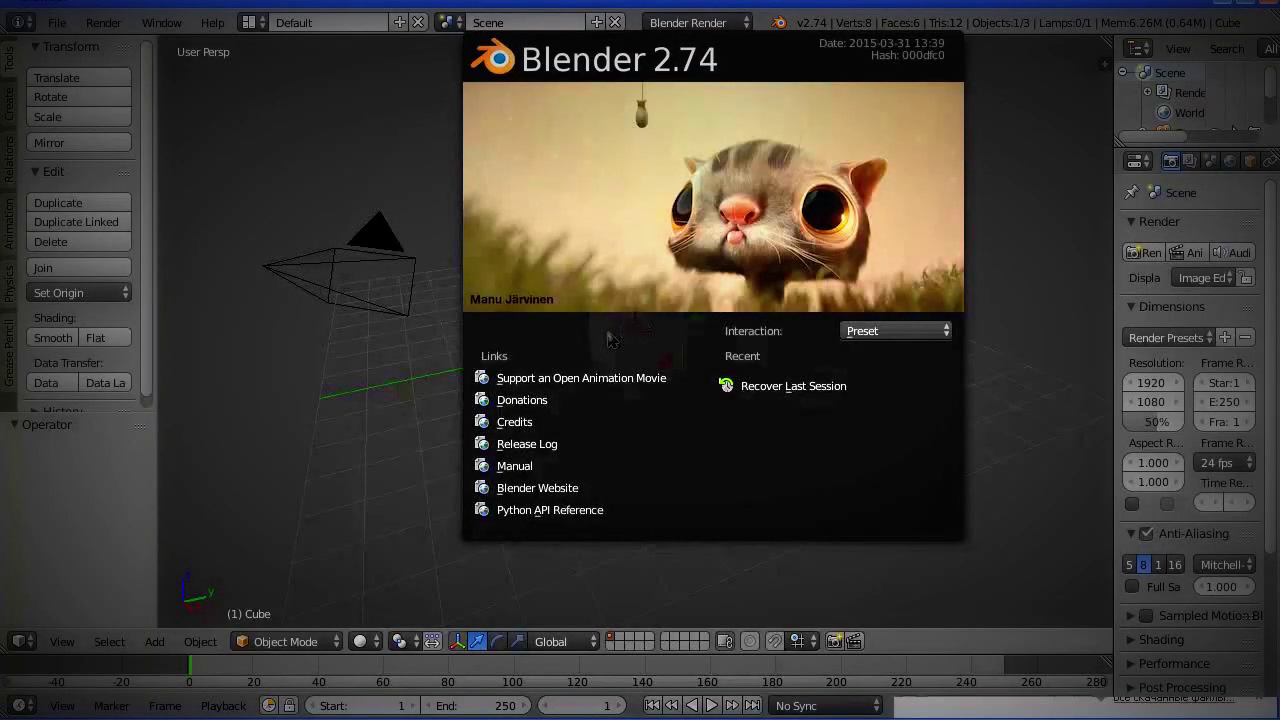
click(1026, 349)
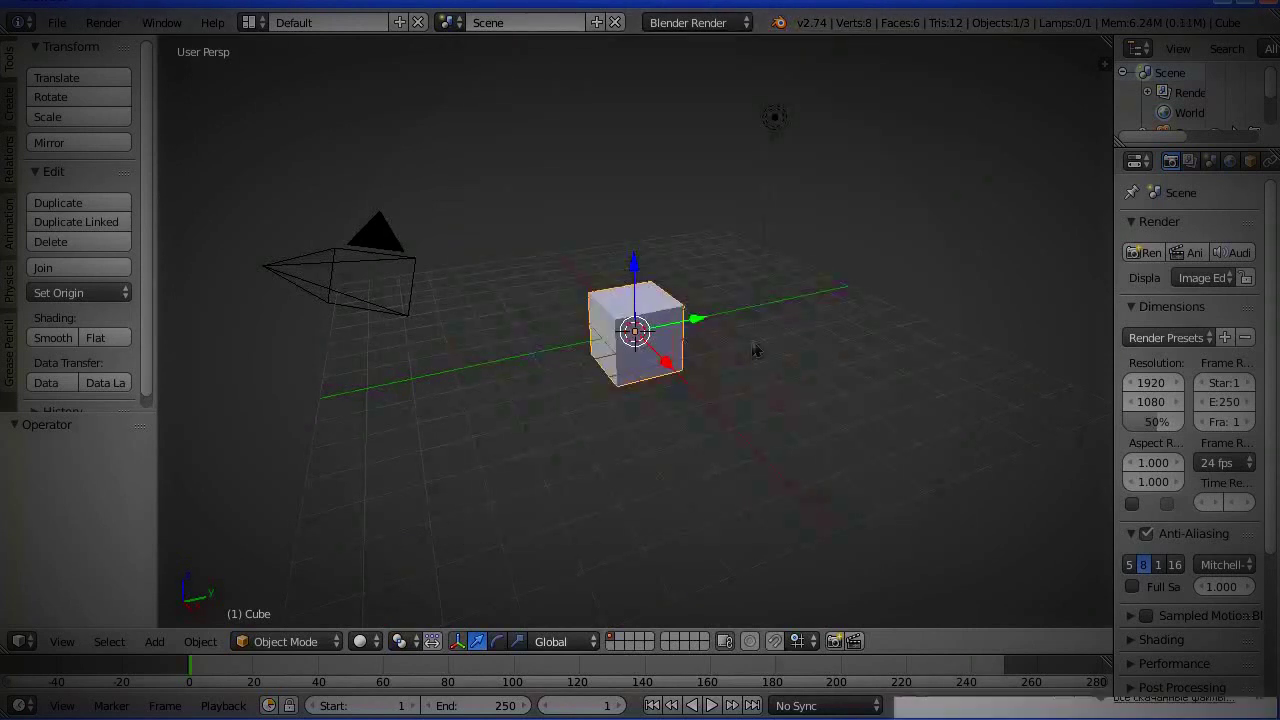
click(57, 22)
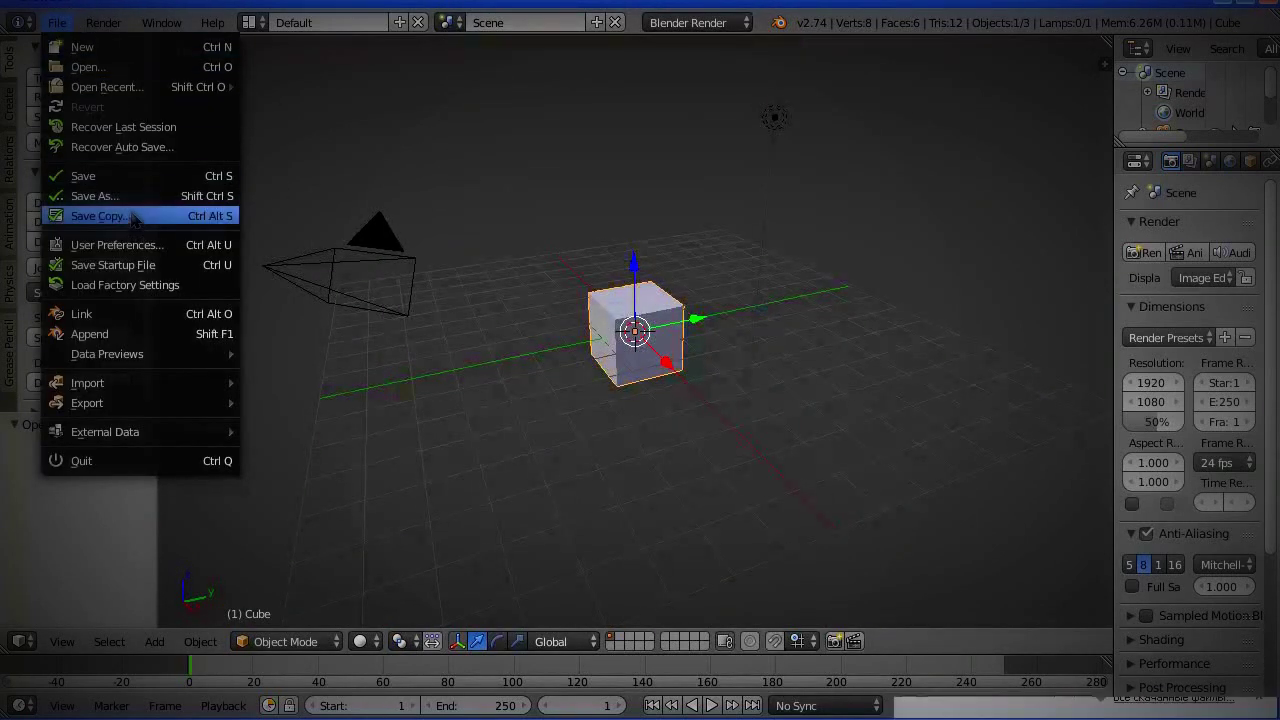
click(122, 247)
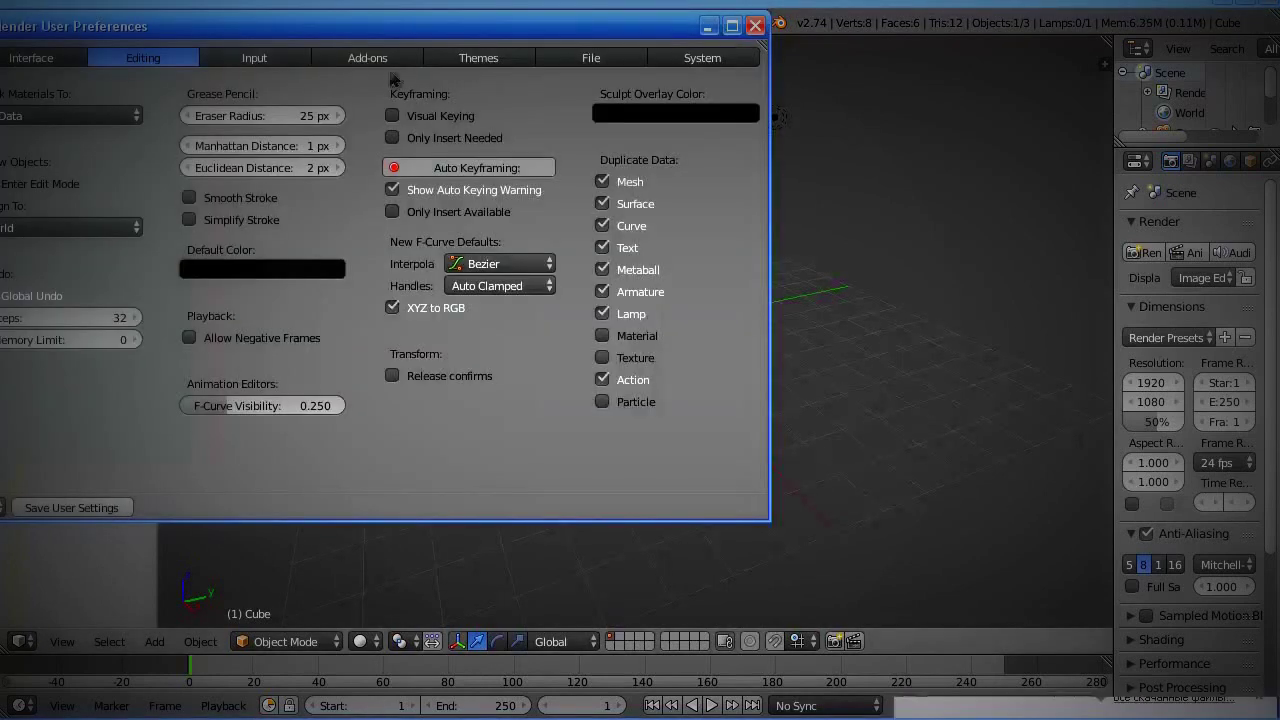
drag(362, 35, 658, 62)
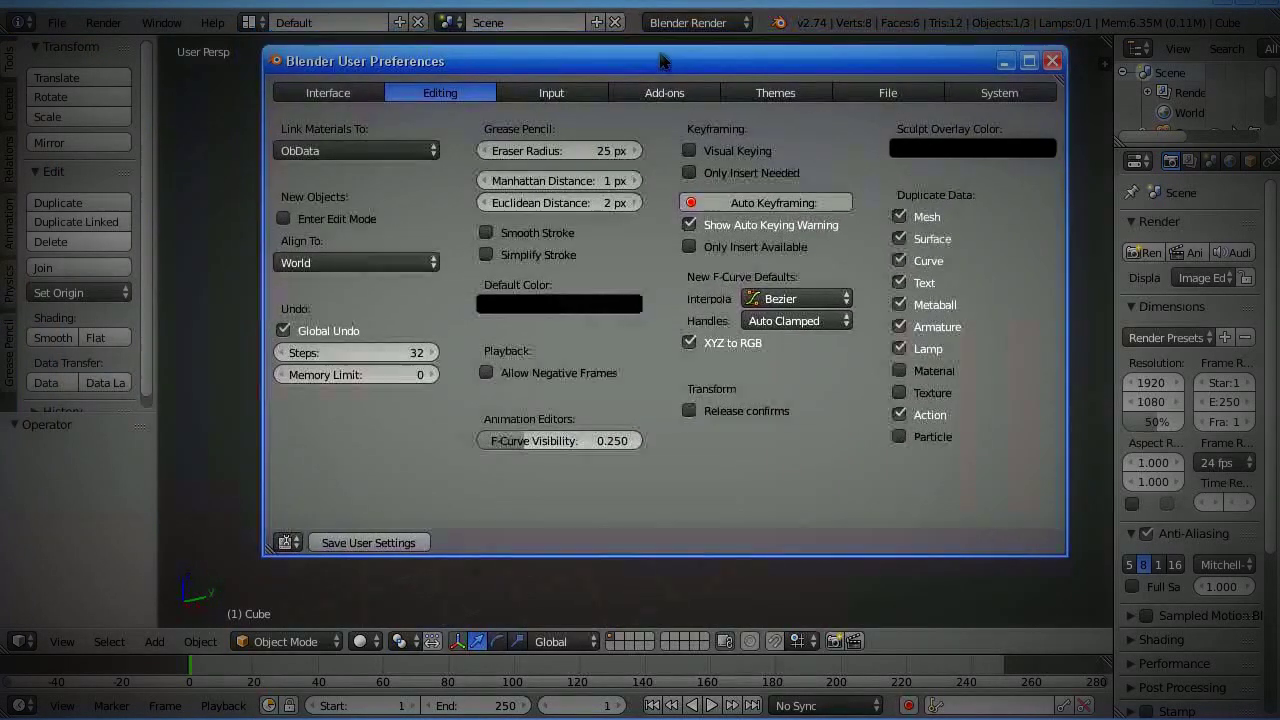
click(324, 92)
click(660, 92)
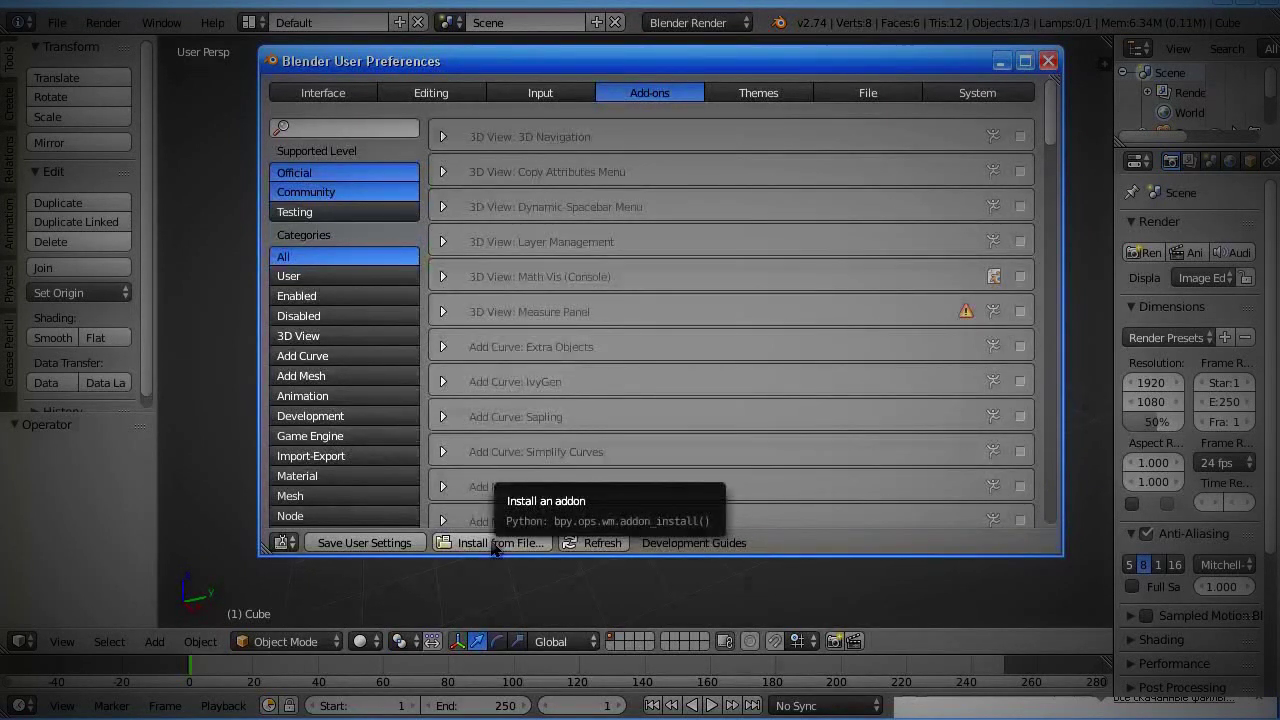
- Install the add-on blender-addon-commotion-master.zip from Desktop\soft & add-on via Install from File
click(493, 543)
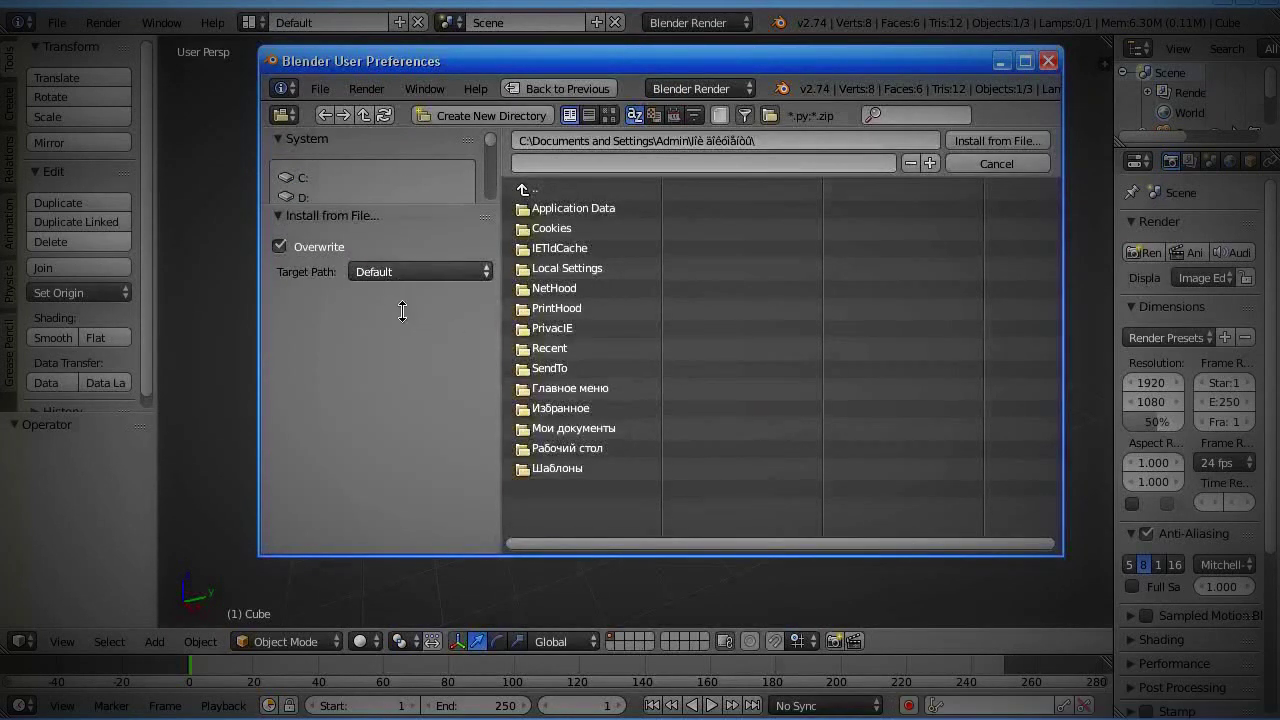
drag(402, 192, 380, 432)
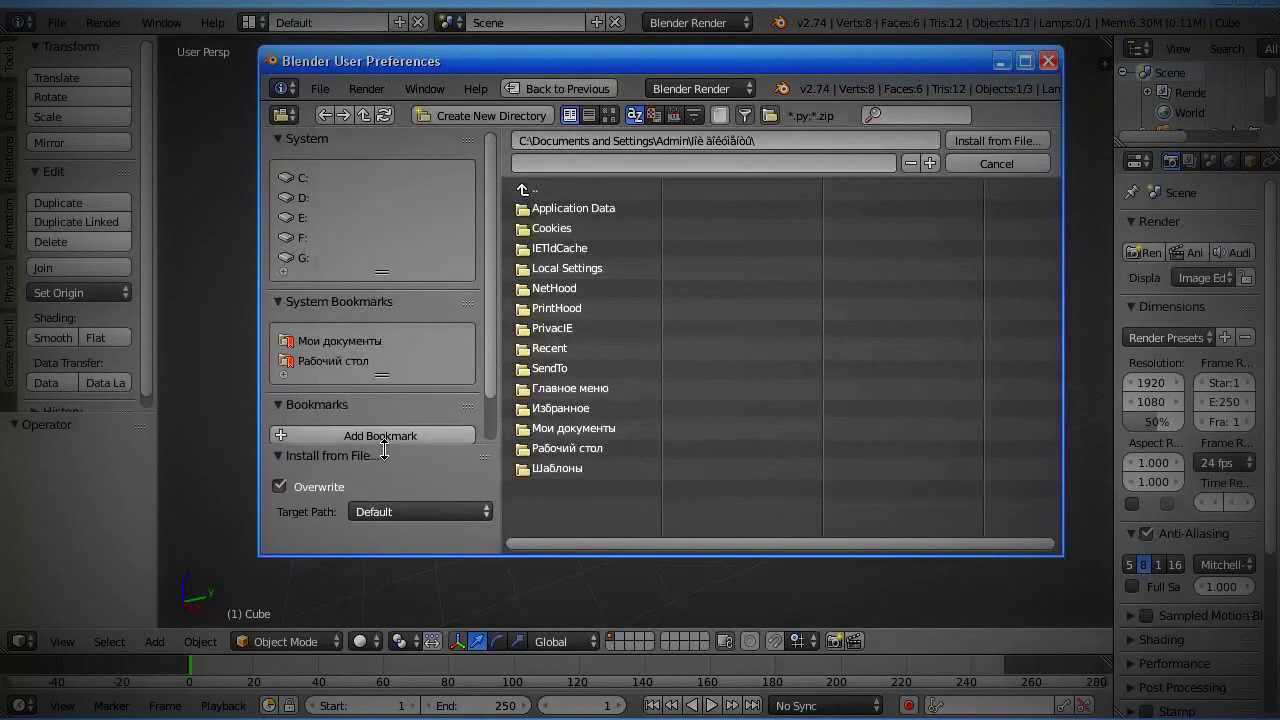
click(365, 366)
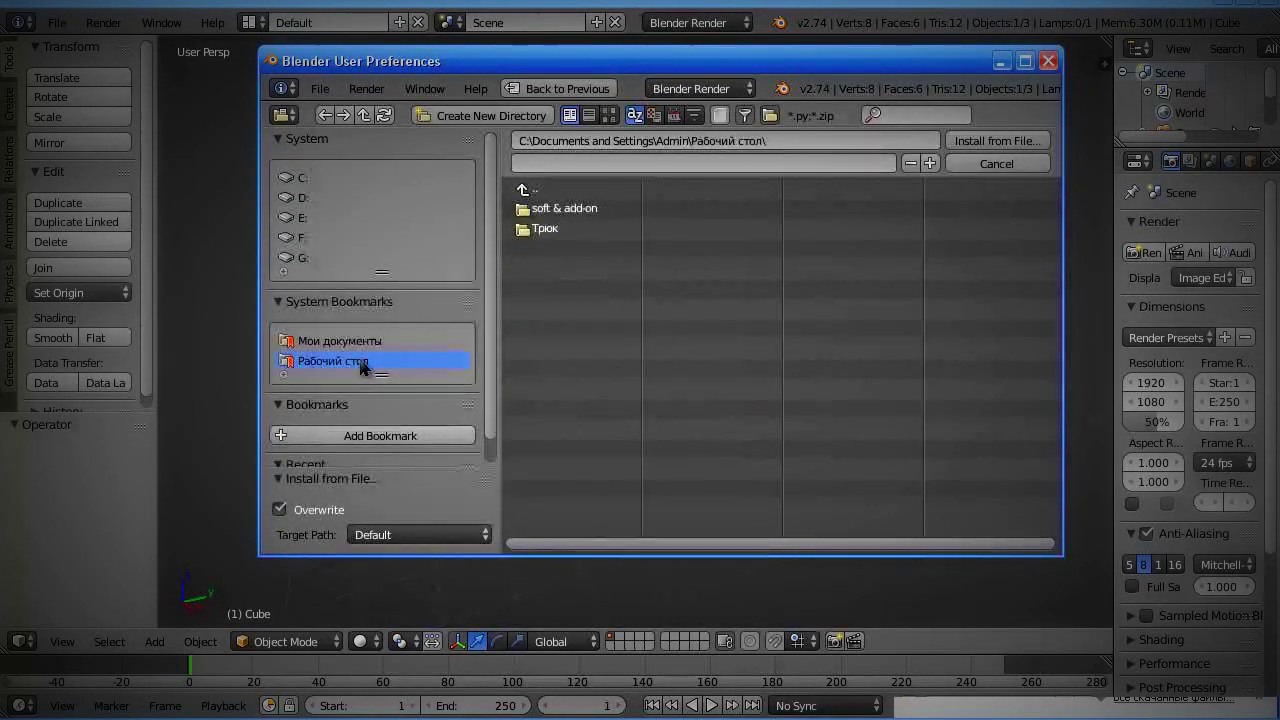
click(573, 208)
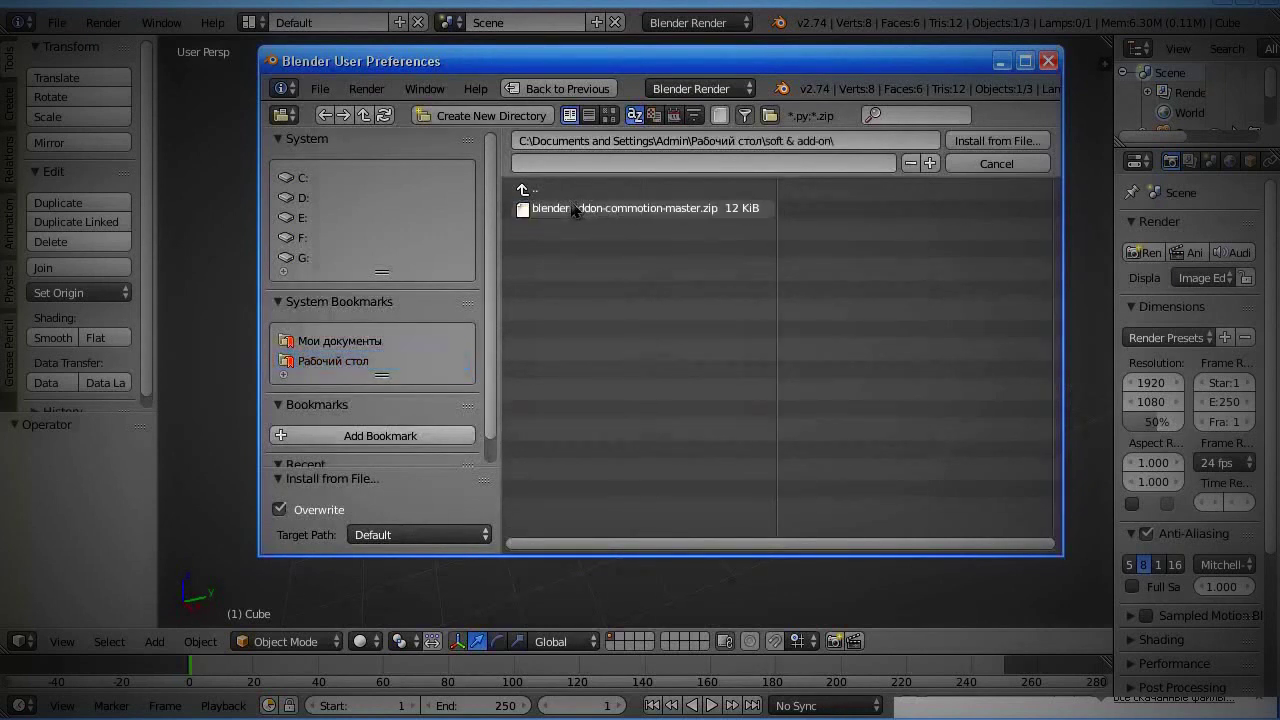
click(675, 210)
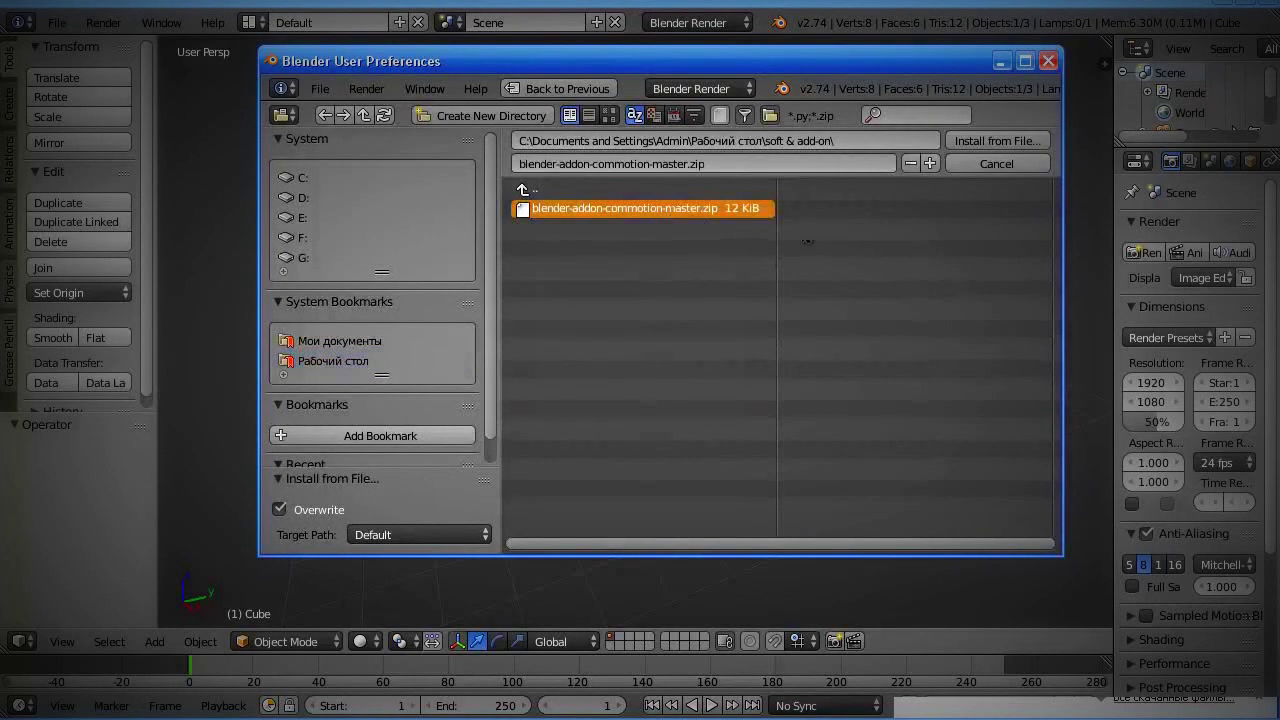
click(1018, 148)
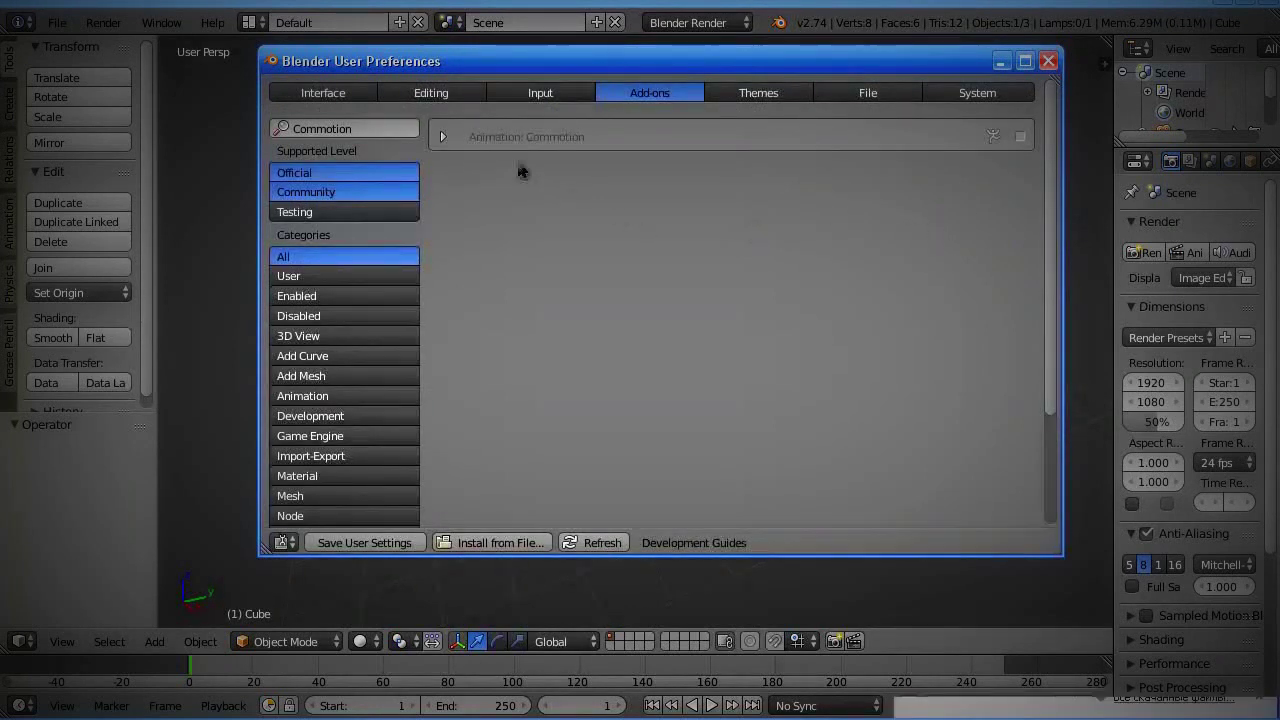
- Enable the Commotion add-on, save user settings, and clear the search to list Add Curve add-ons
click(1020, 137)
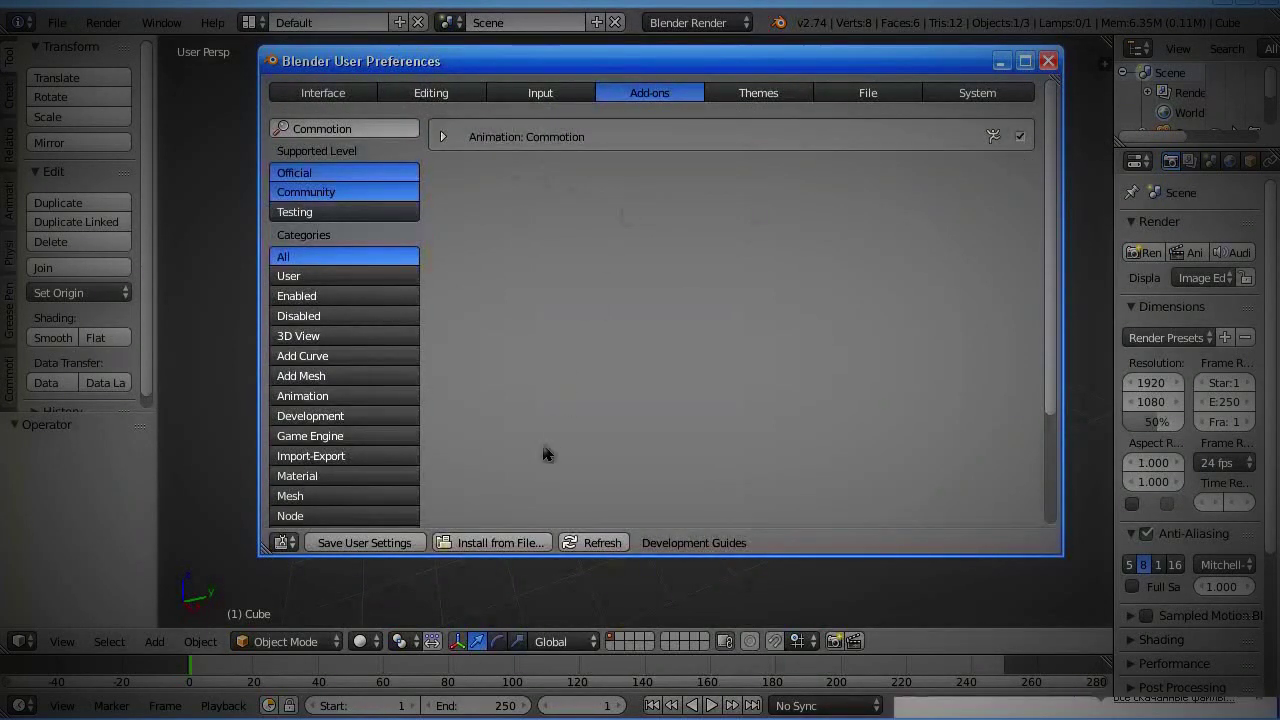
click(398, 545)
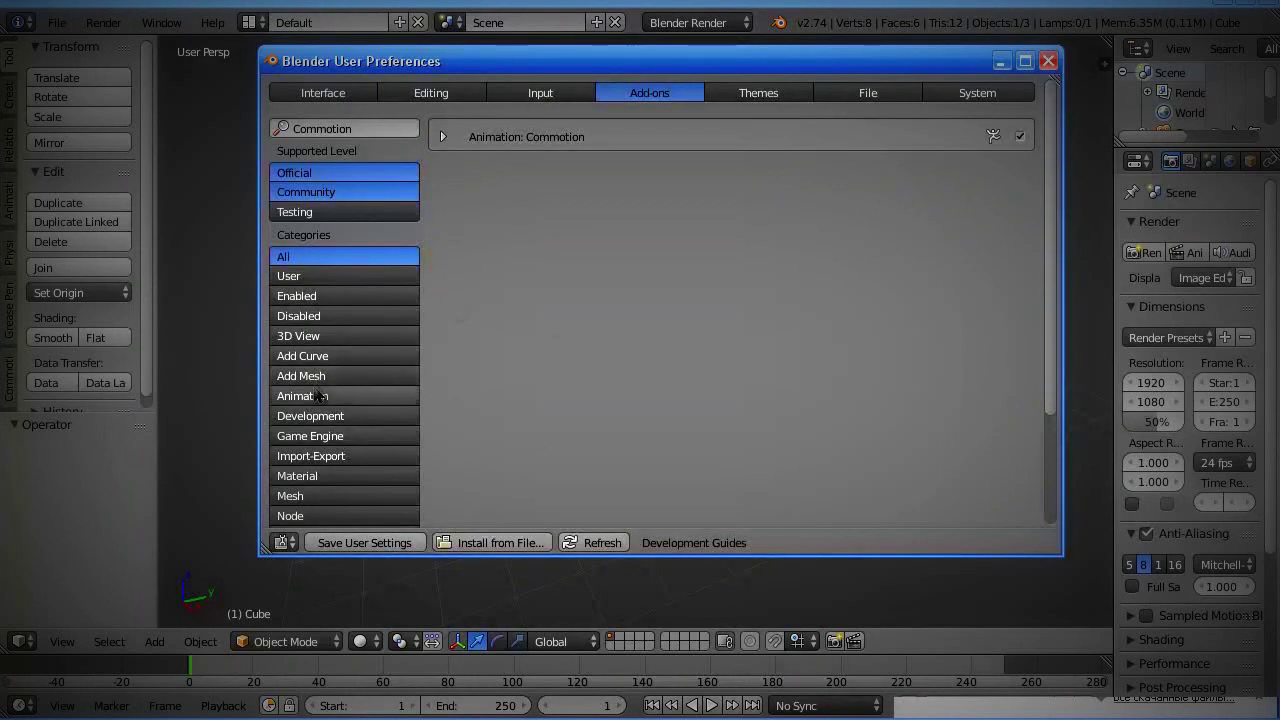
click(326, 357)
click(379, 128)
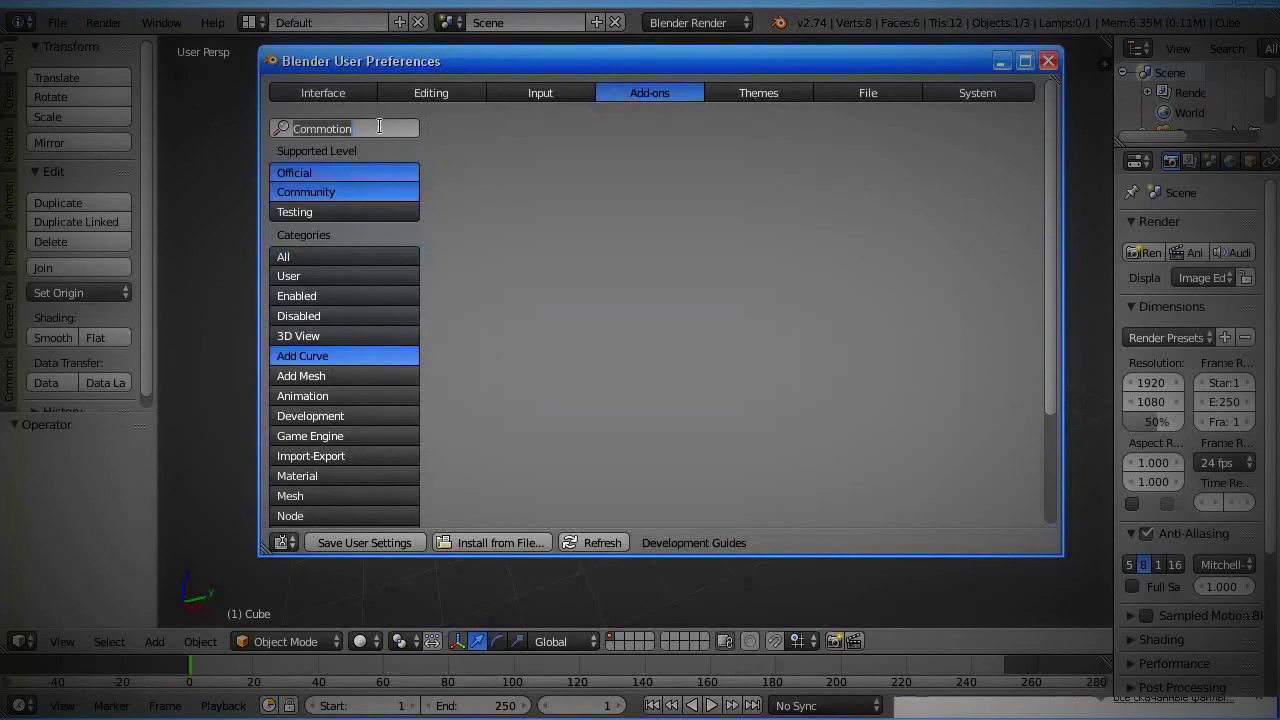
key(BackSpace)
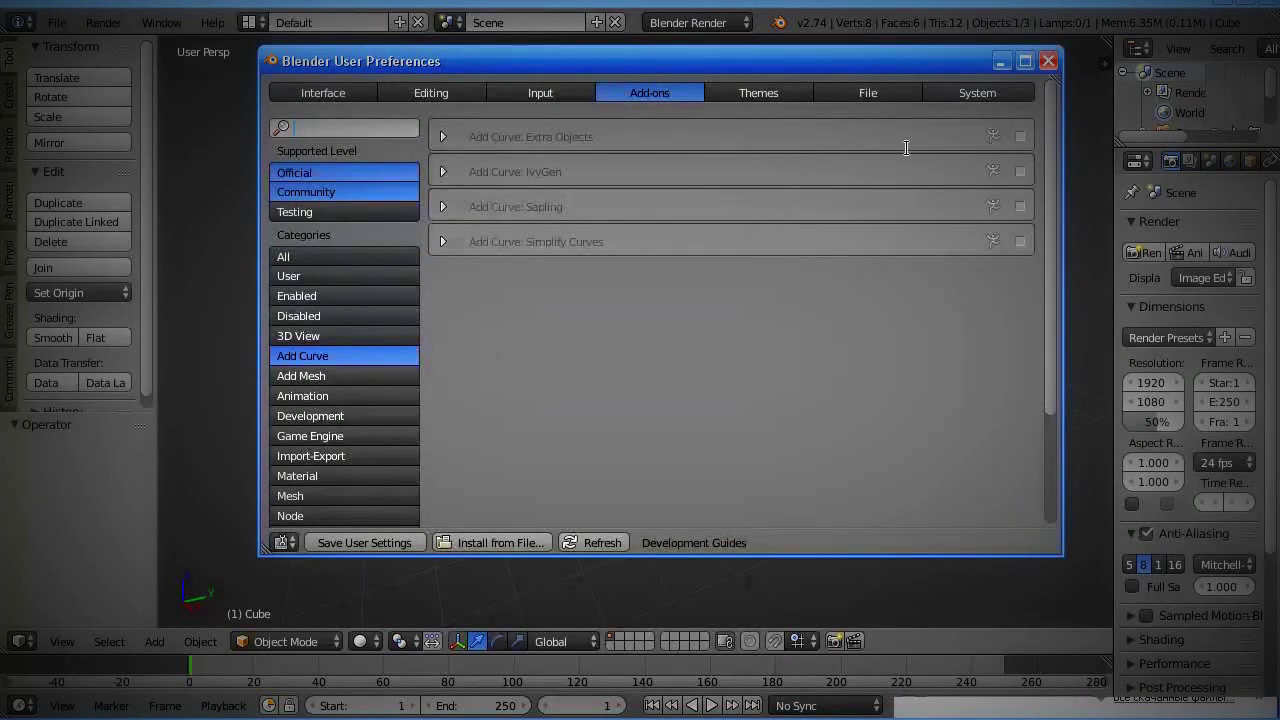
- Enable the four Add Curve add-ons: Extra Objects, IvyGen, Sapling and Simplify Curves
click(1024, 147)
click(1021, 138)
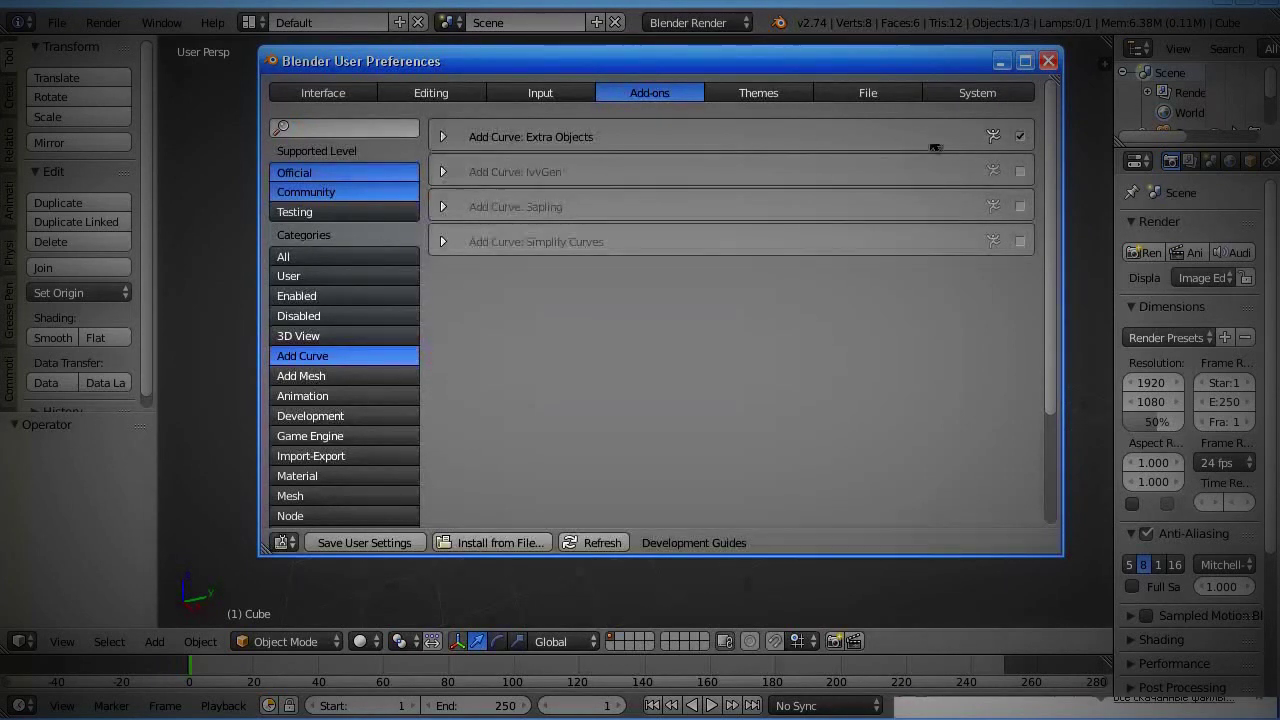
click(1020, 174)
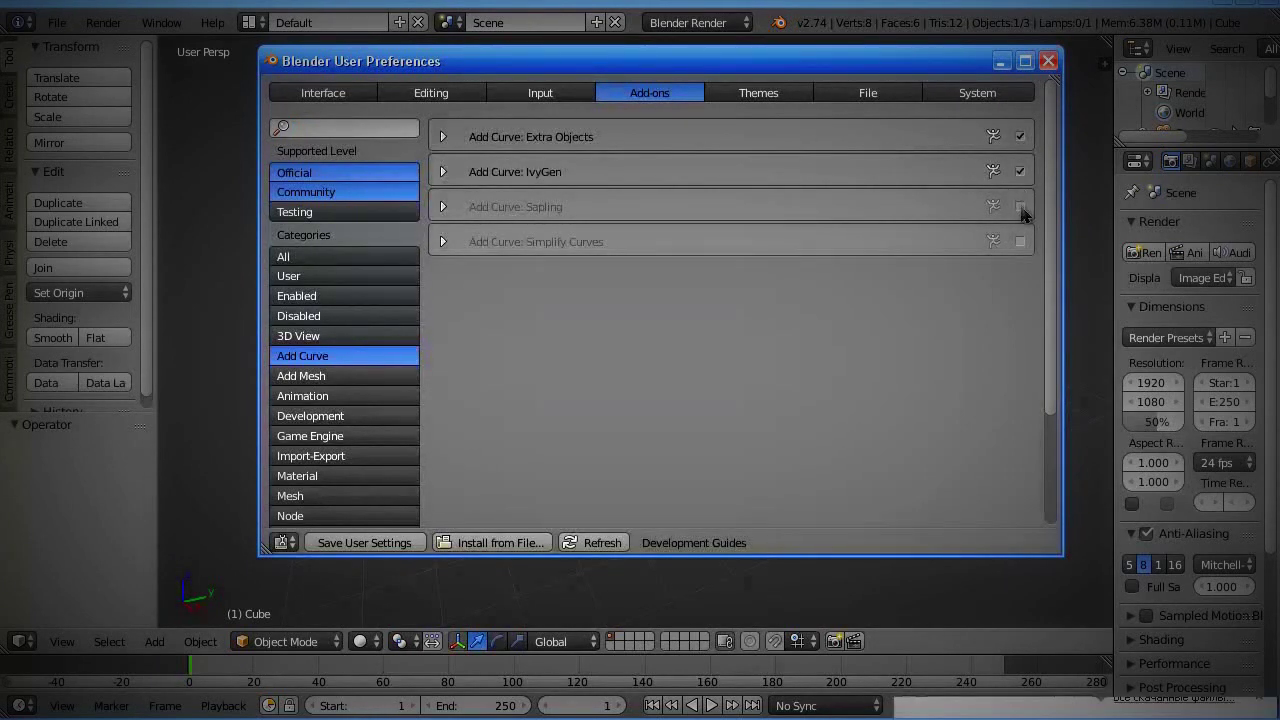
click(1021, 207)
click(1020, 242)
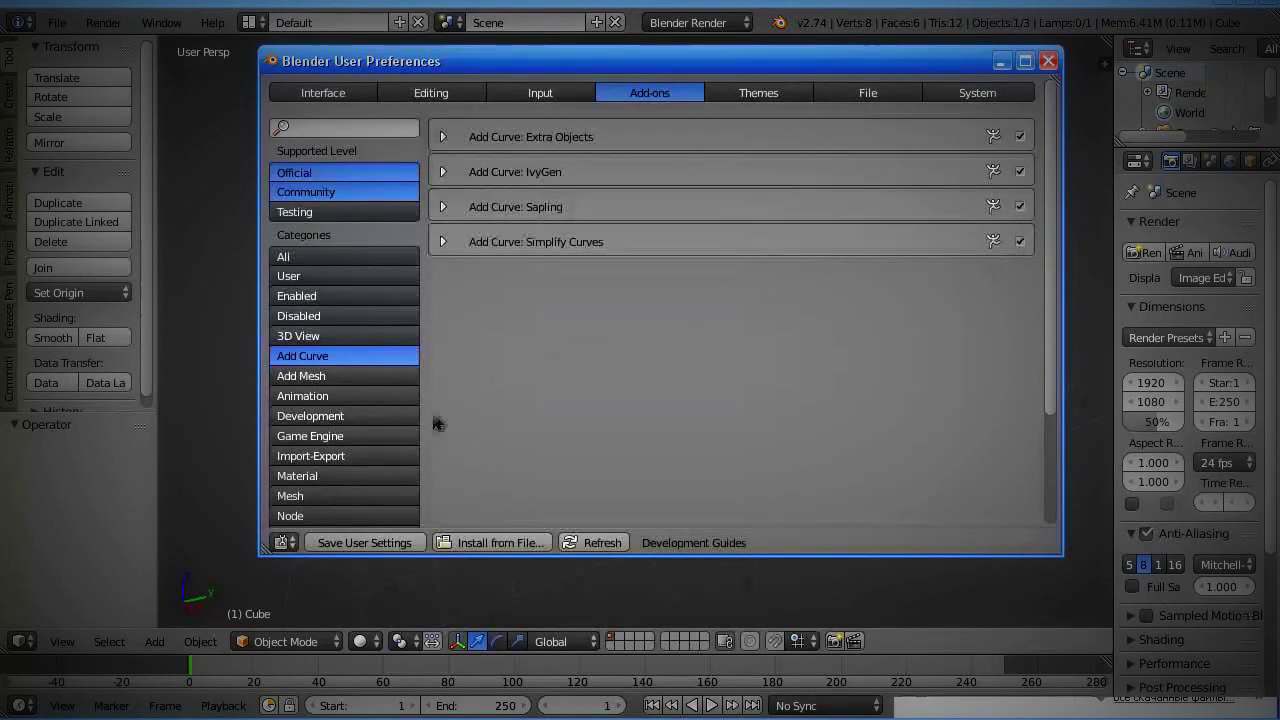
- Enable the AnimAll and Corrective shape keys add-ons from the Animation category
click(399, 404)
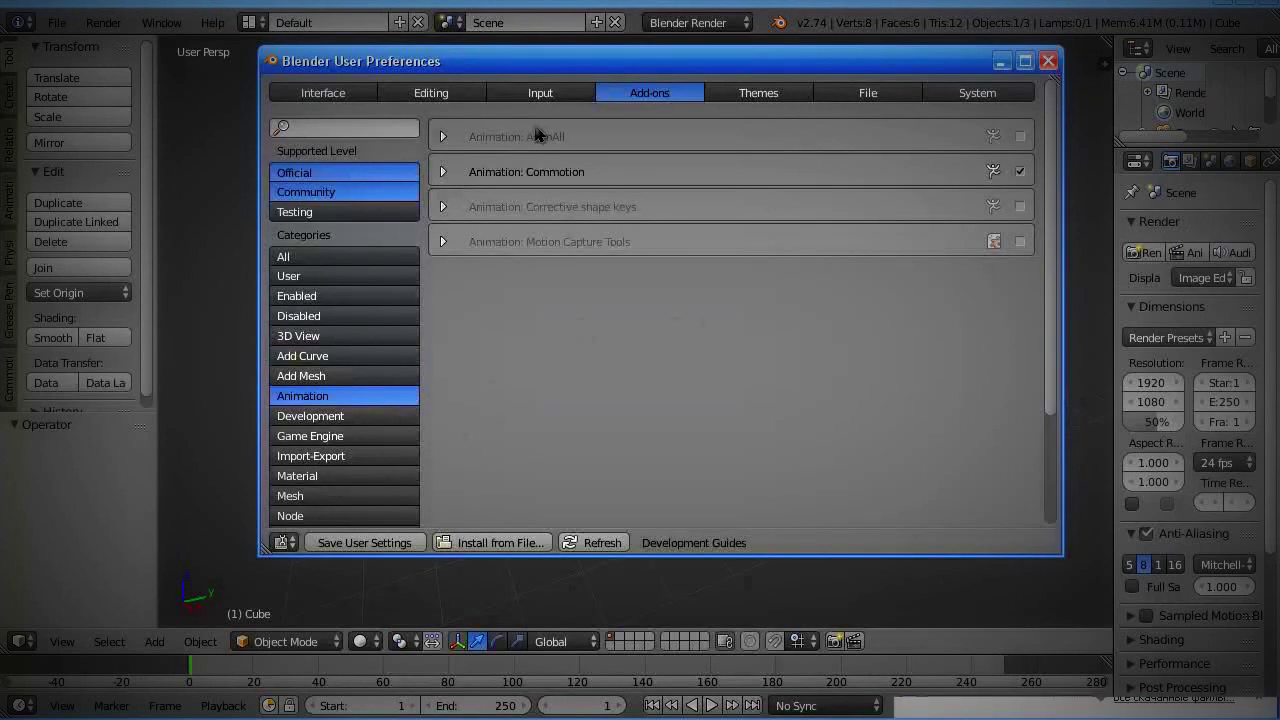
click(1020, 137)
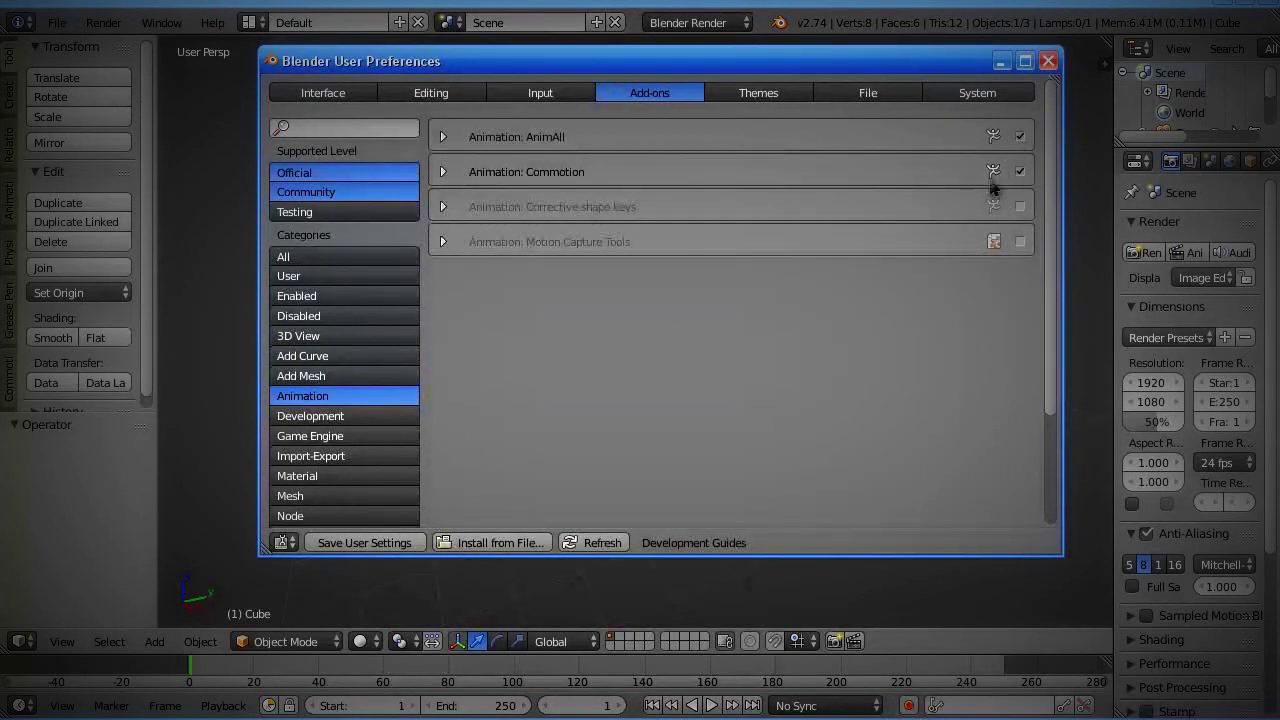
click(1020, 206)
click(348, 97)
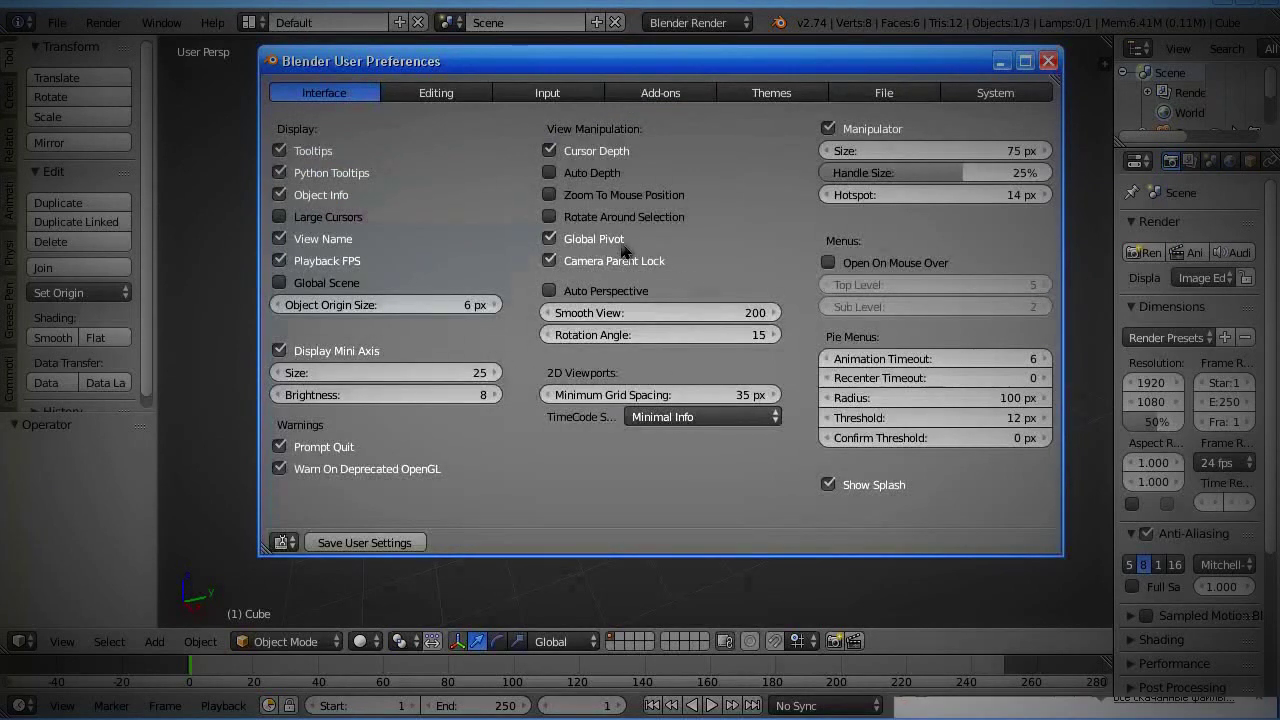
- Tick Rotate Around Selection and Zoom To Mouse Position in the Interface preferences
click(549, 218)
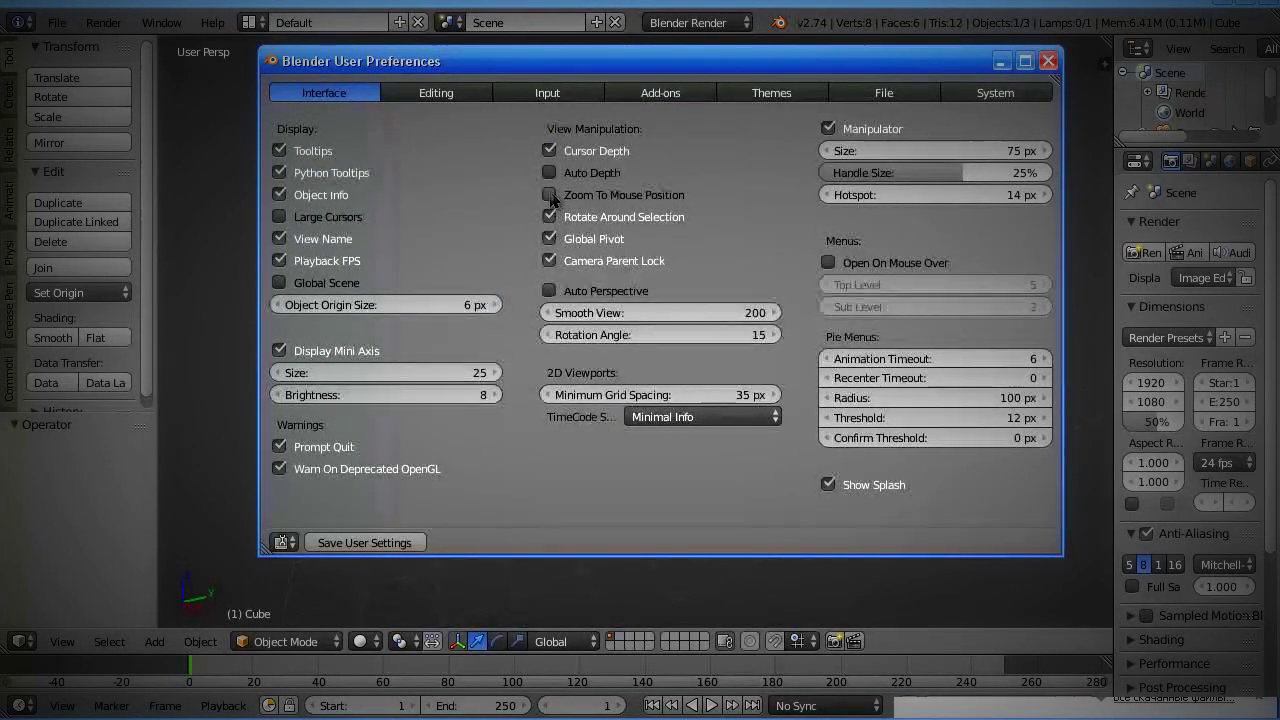
click(550, 196)
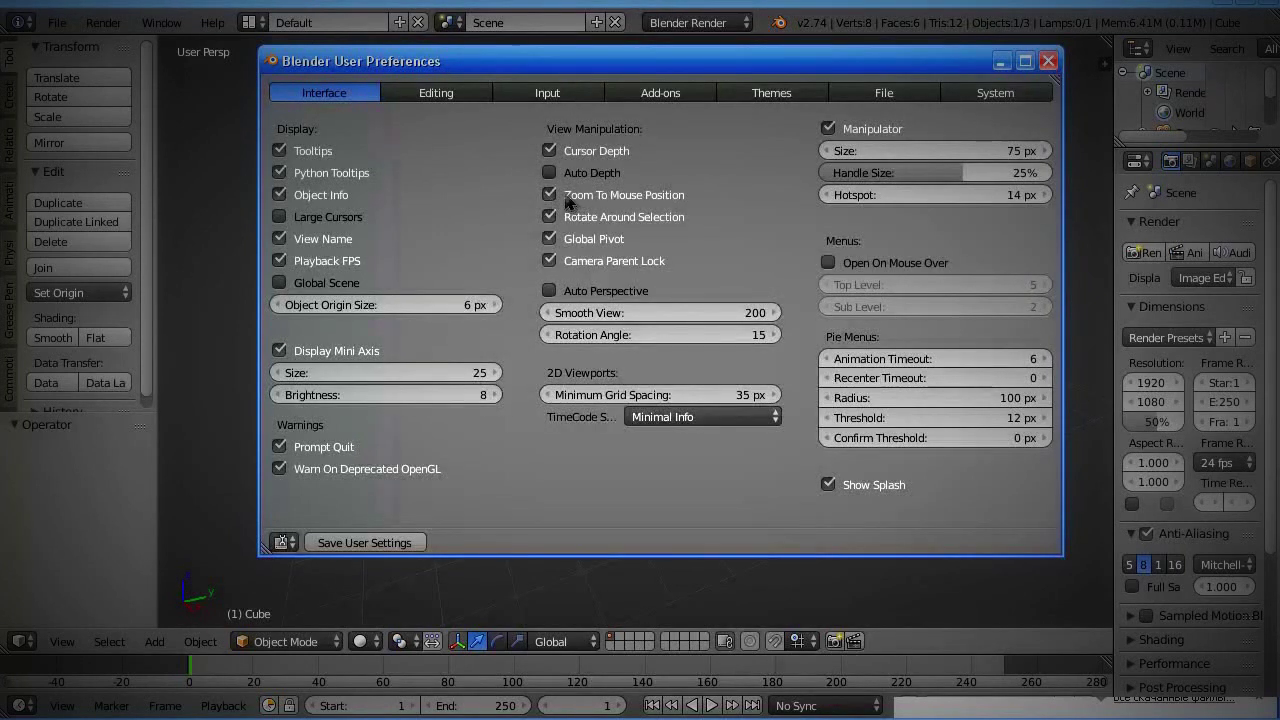
click(655, 93)
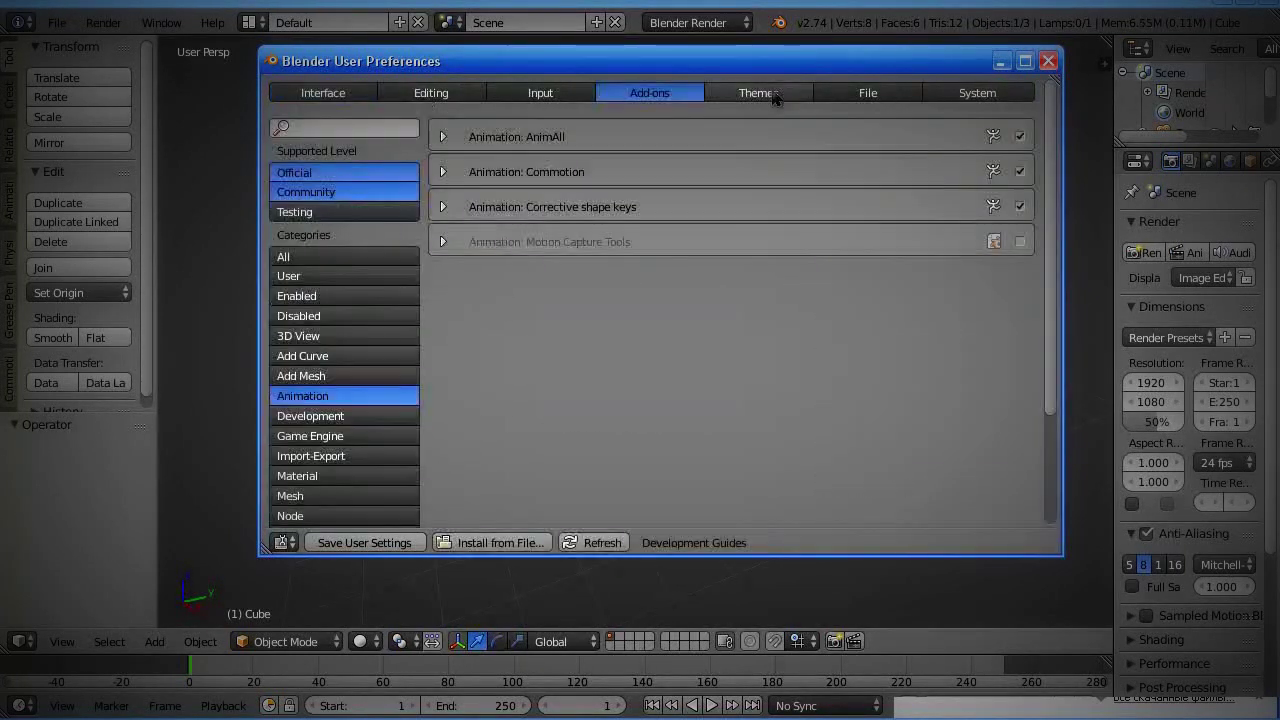
click(777, 95)
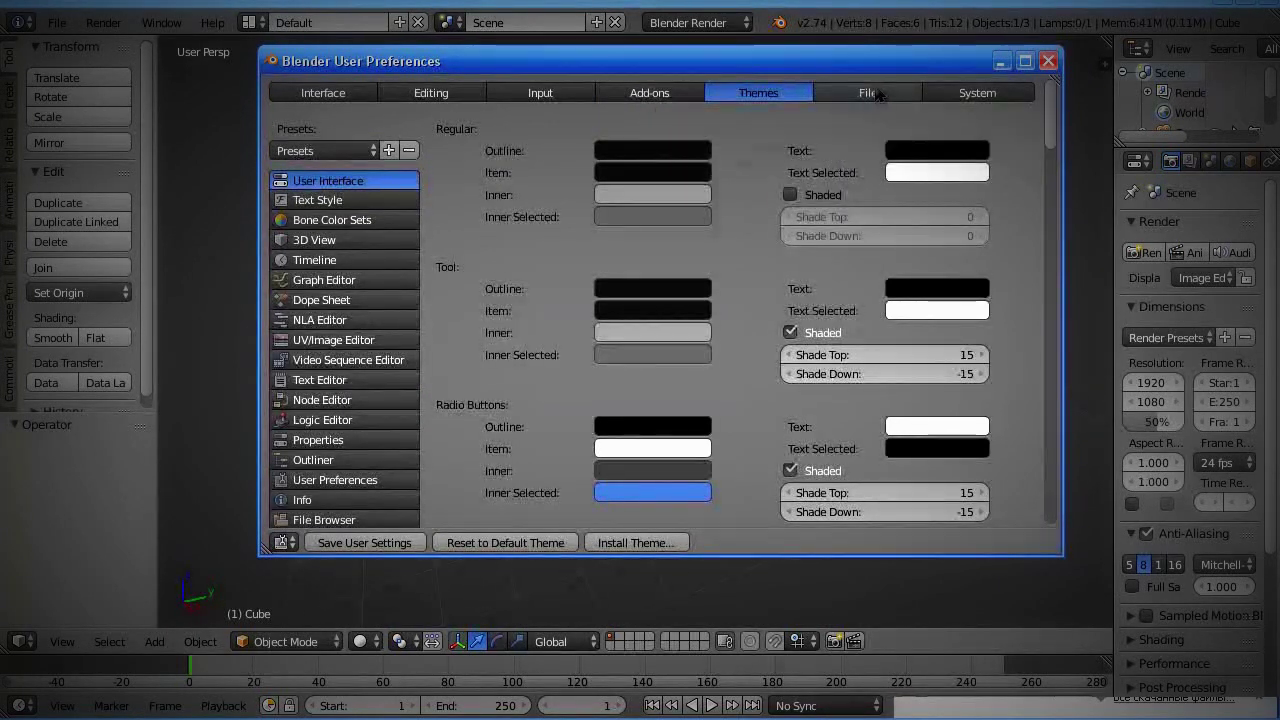
- Try the Back To Black, Blender 24X, Ubuntu Ambiance and Softimage themes, then reset to default
click(333, 151)
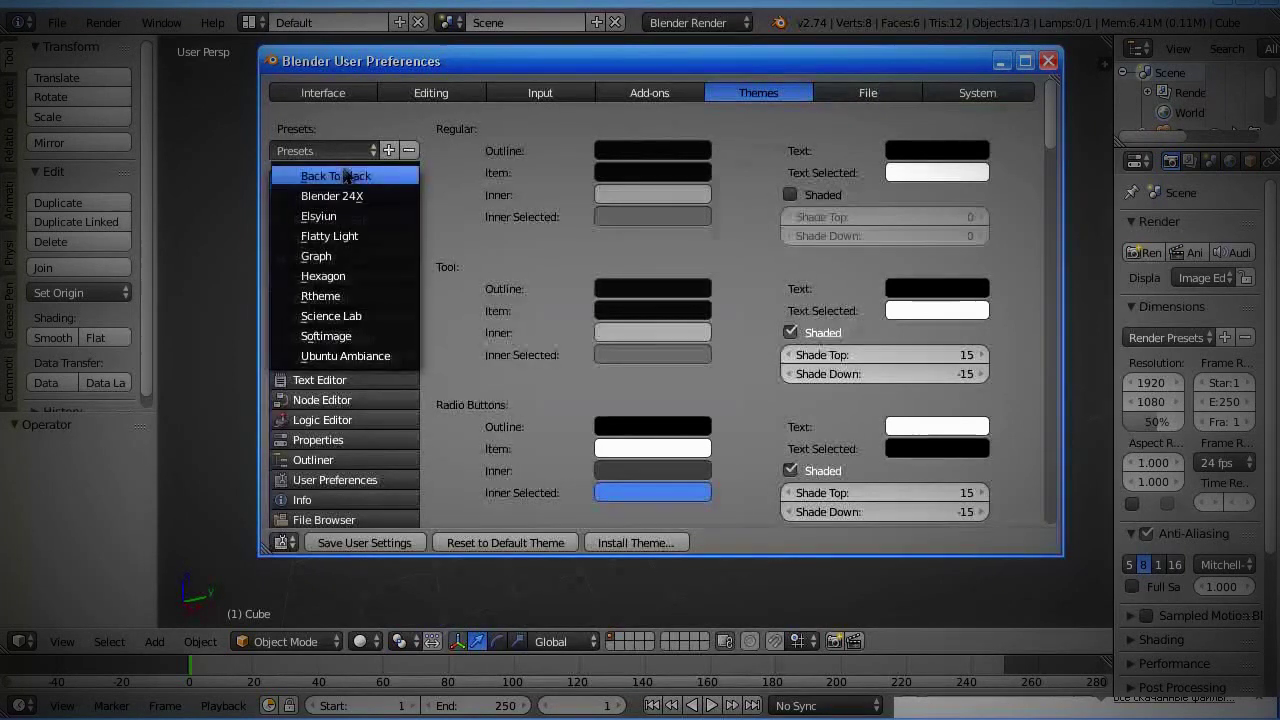
click(338, 177)
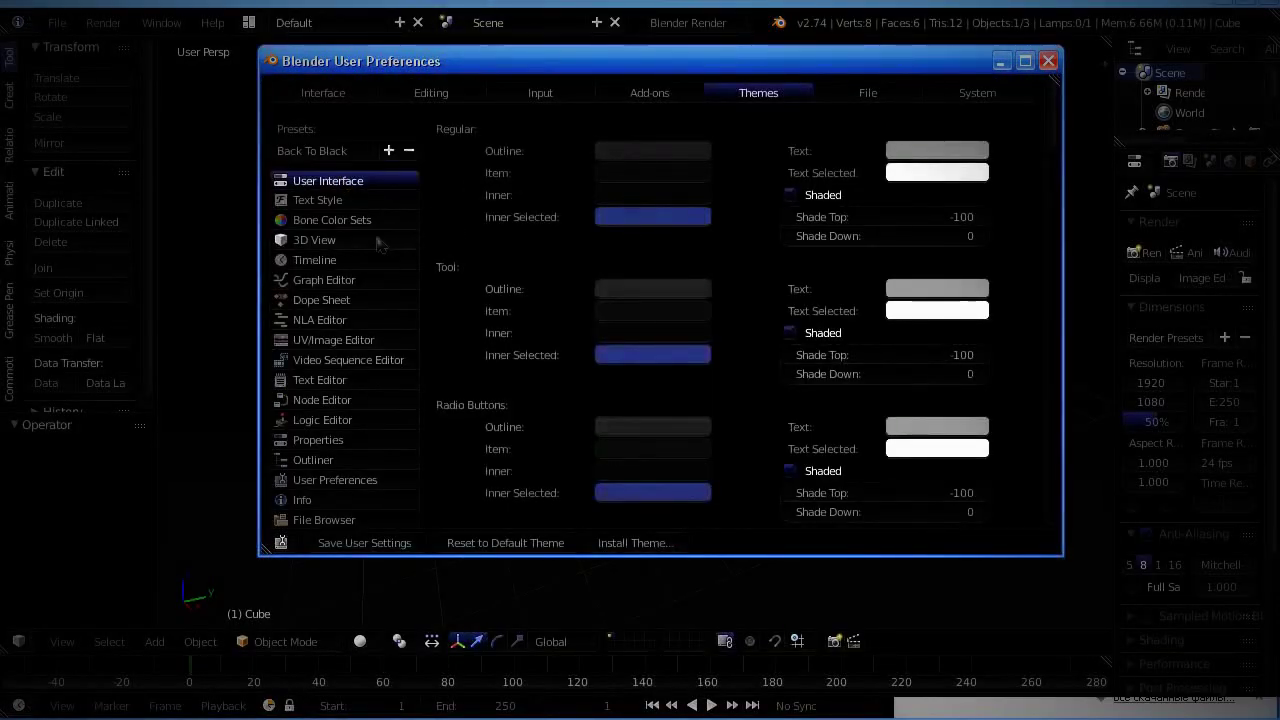
click(318, 152)
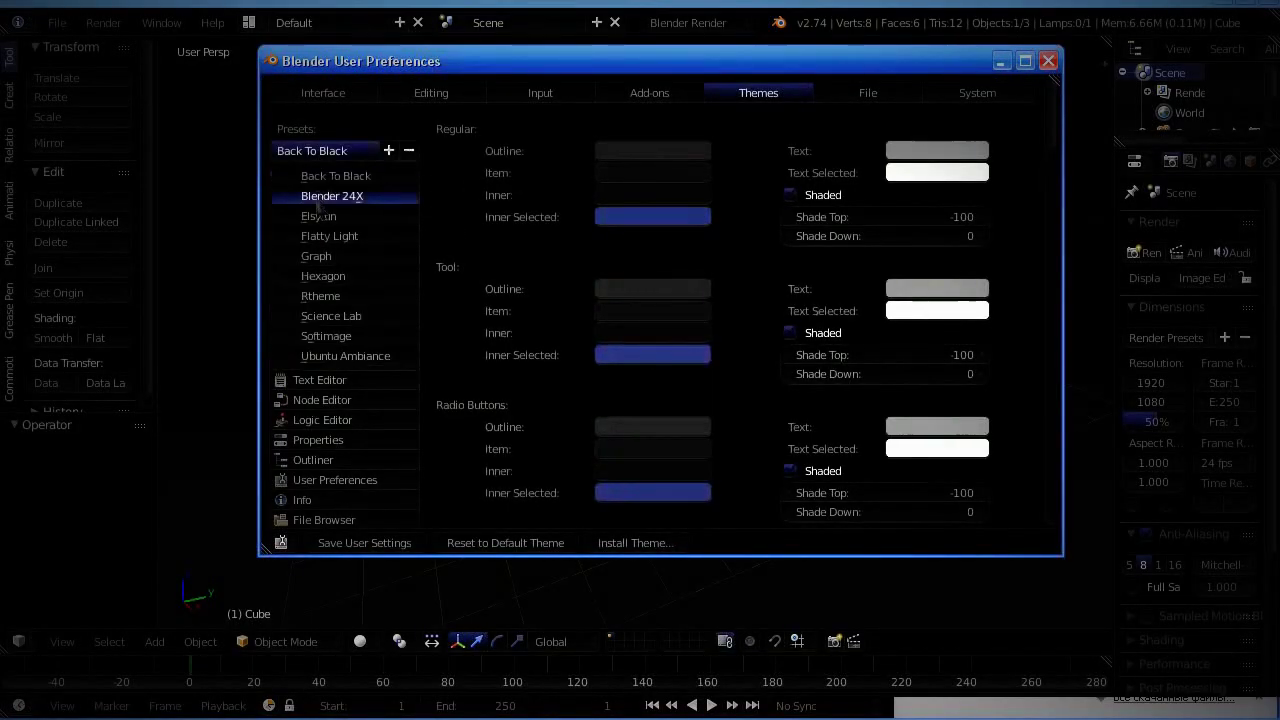
click(320, 201)
click(325, 151)
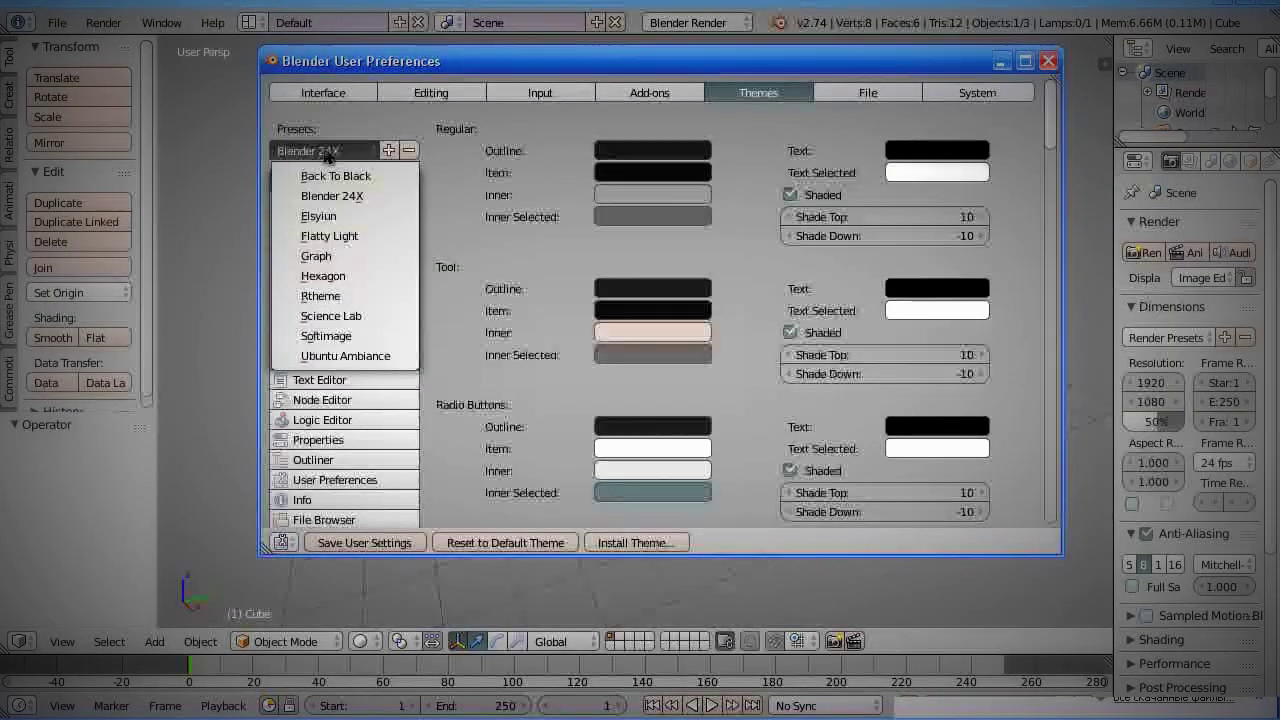
click(327, 357)
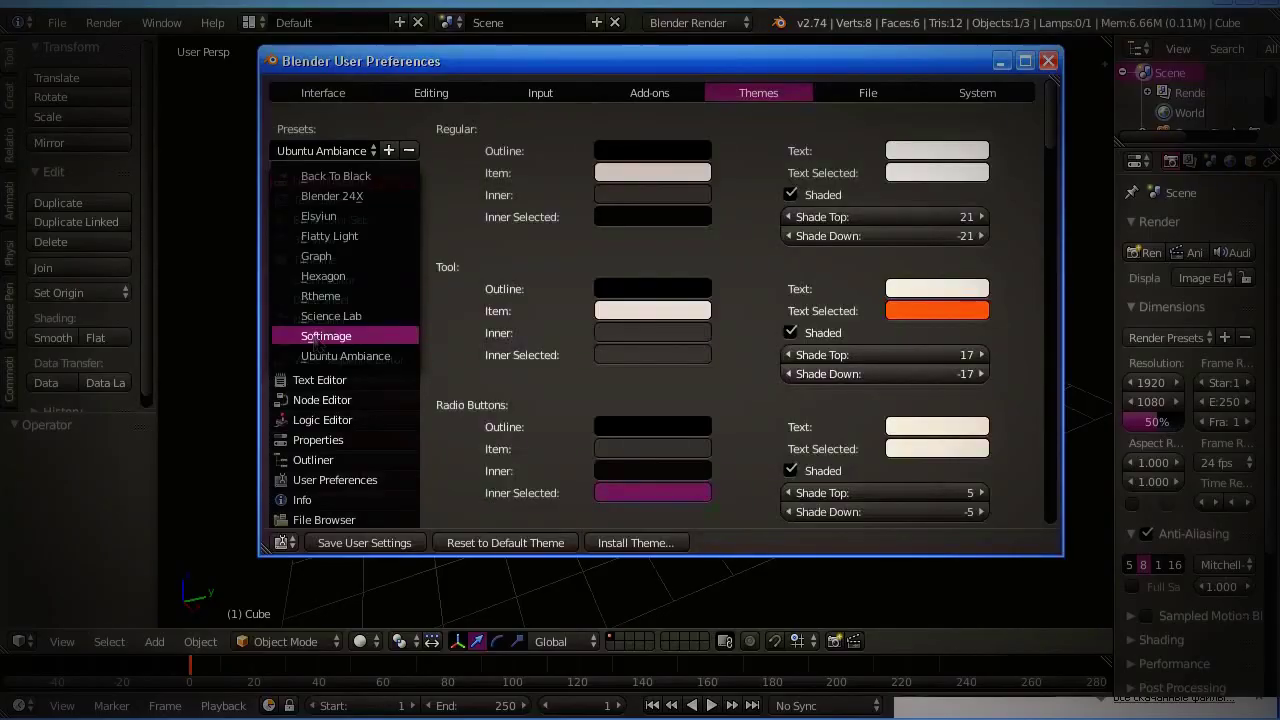
click(326, 337)
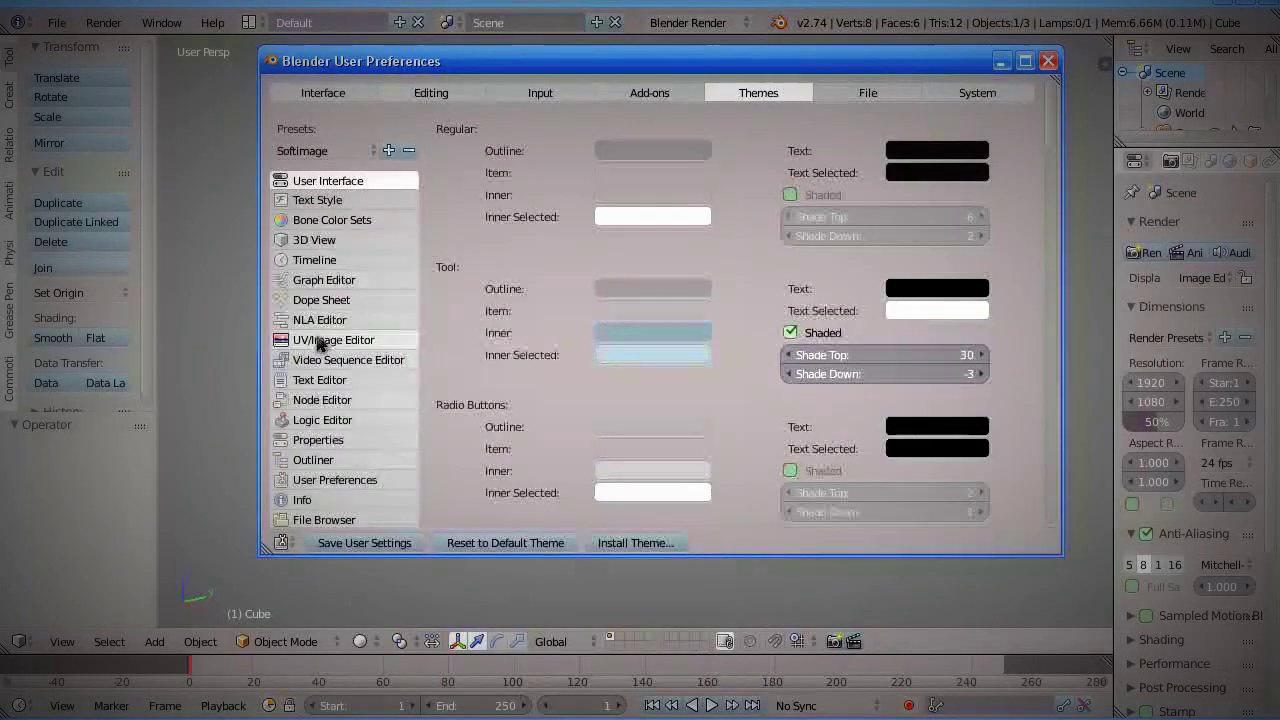
click(473, 545)
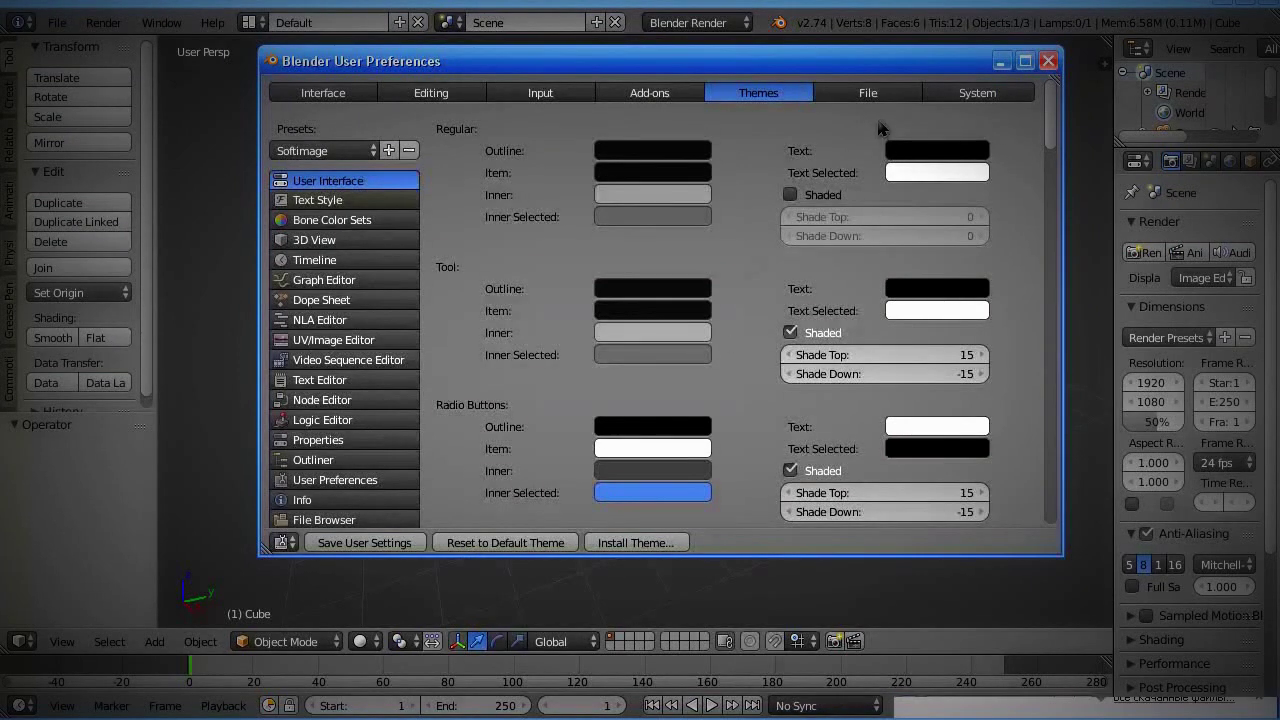
- Point the Fonts file path in File preferences to C:\WINDOWS\Fonts\
click(878, 95)
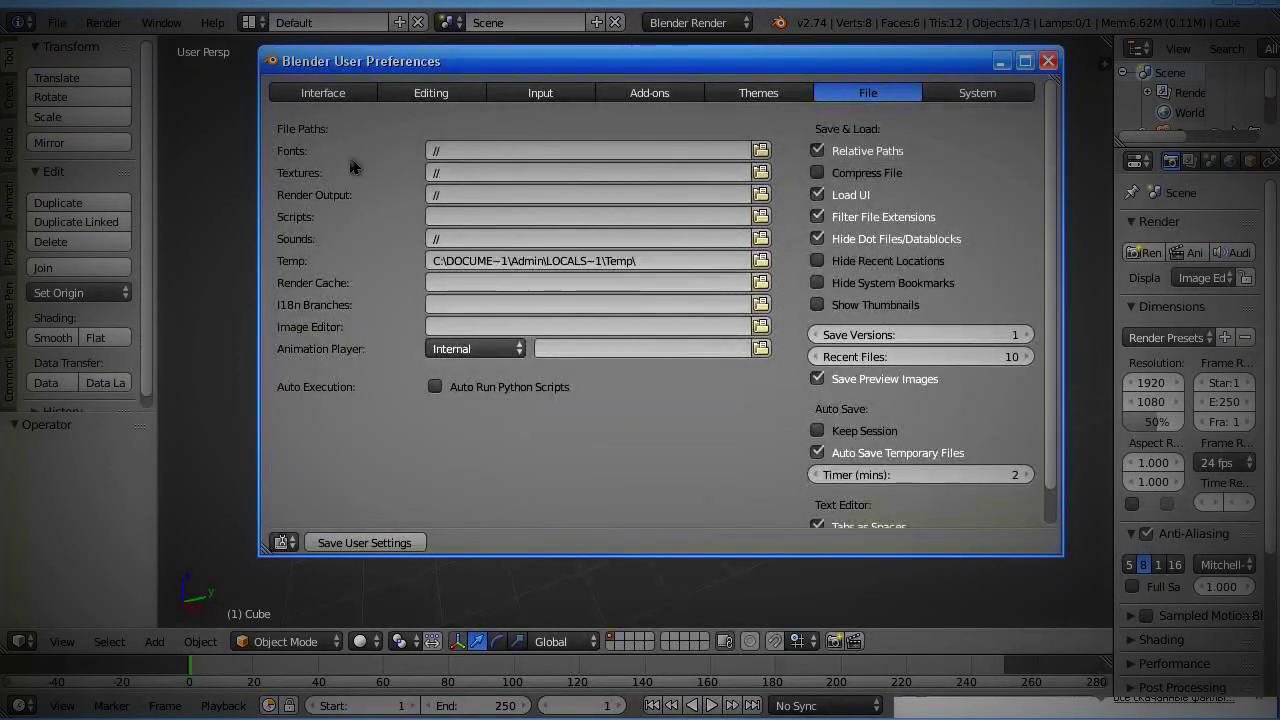
click(761, 150)
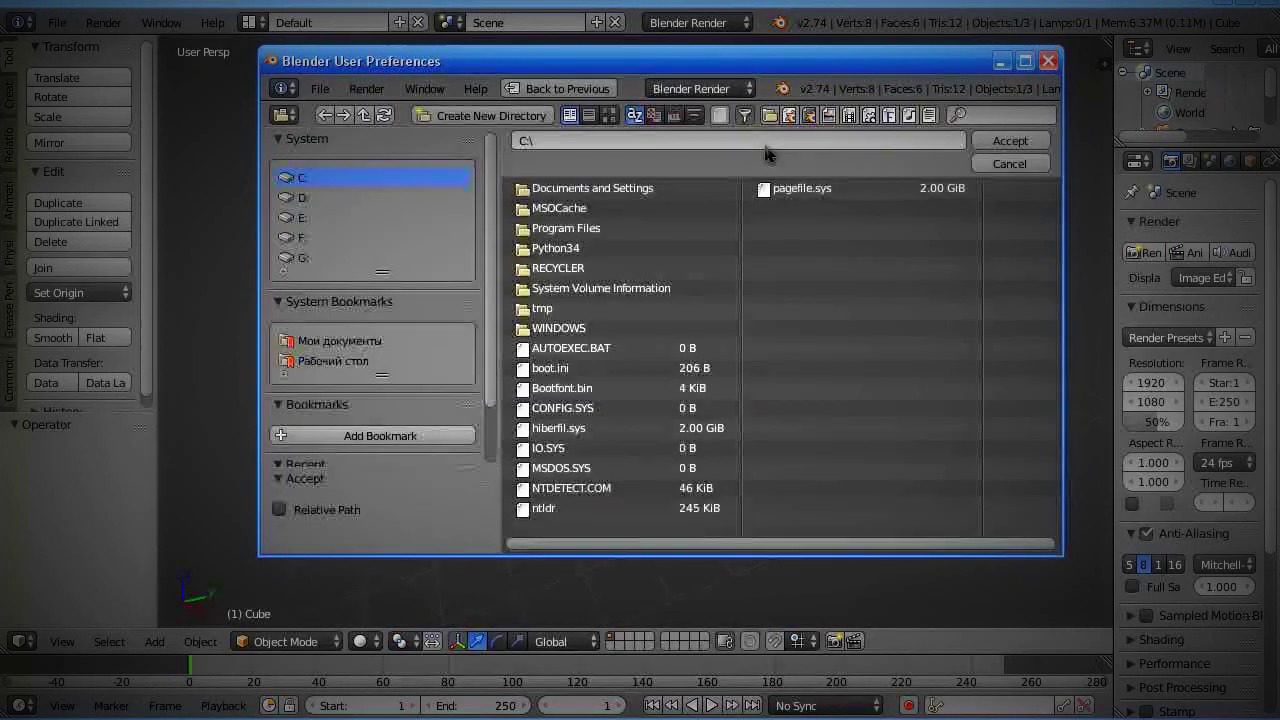
click(548, 330)
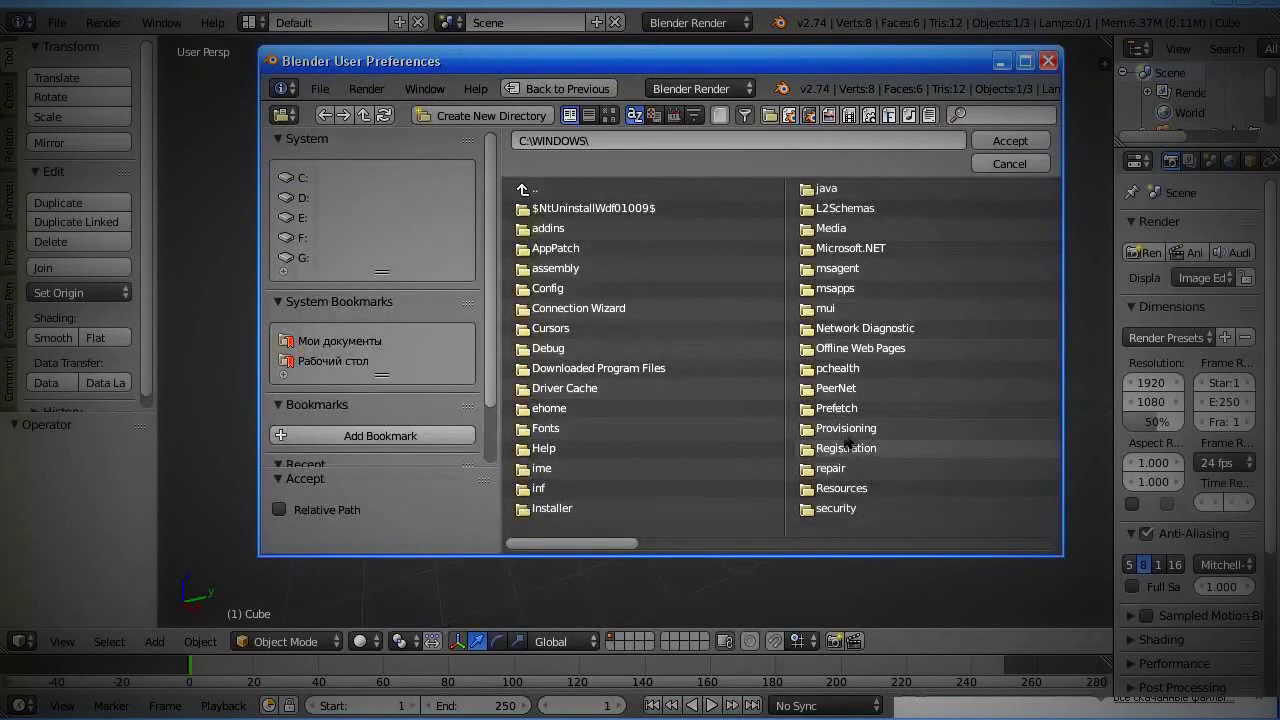
click(548, 428)
click(1013, 137)
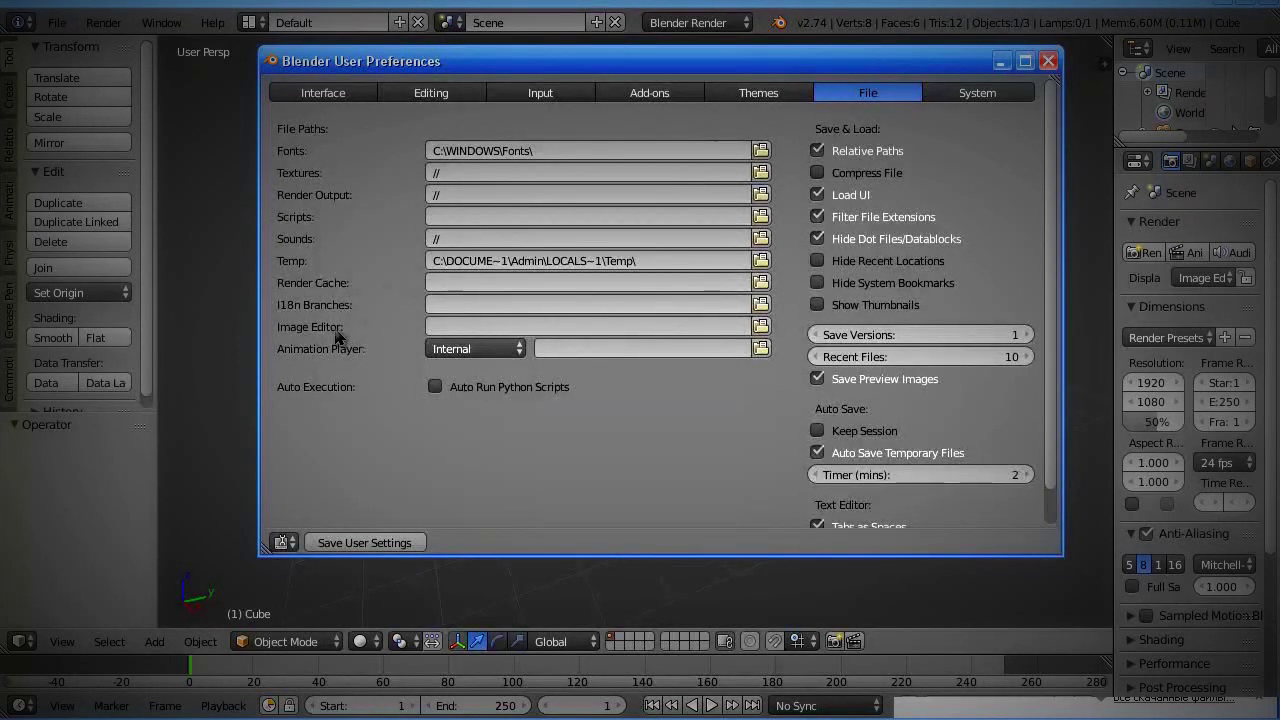
- Browse to the C:\Program Files\GIMP 2\bin folder for the Image Editor path
click(762, 328)
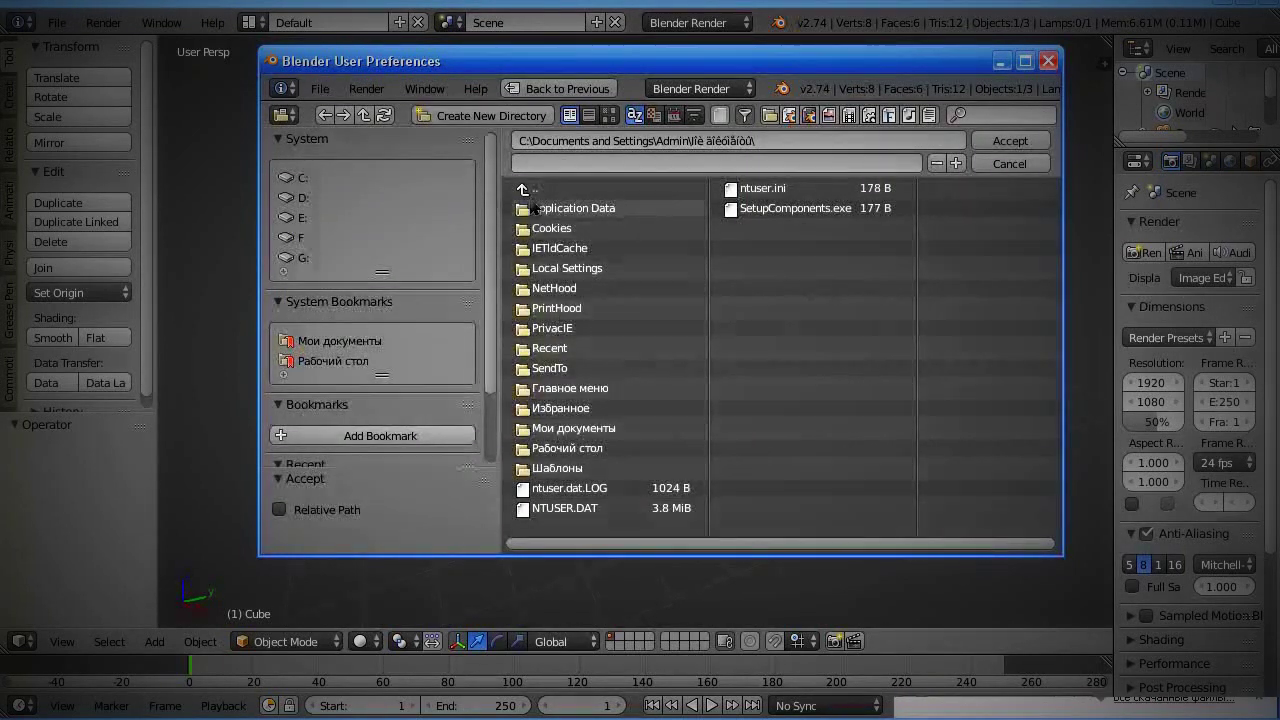
click(302, 178)
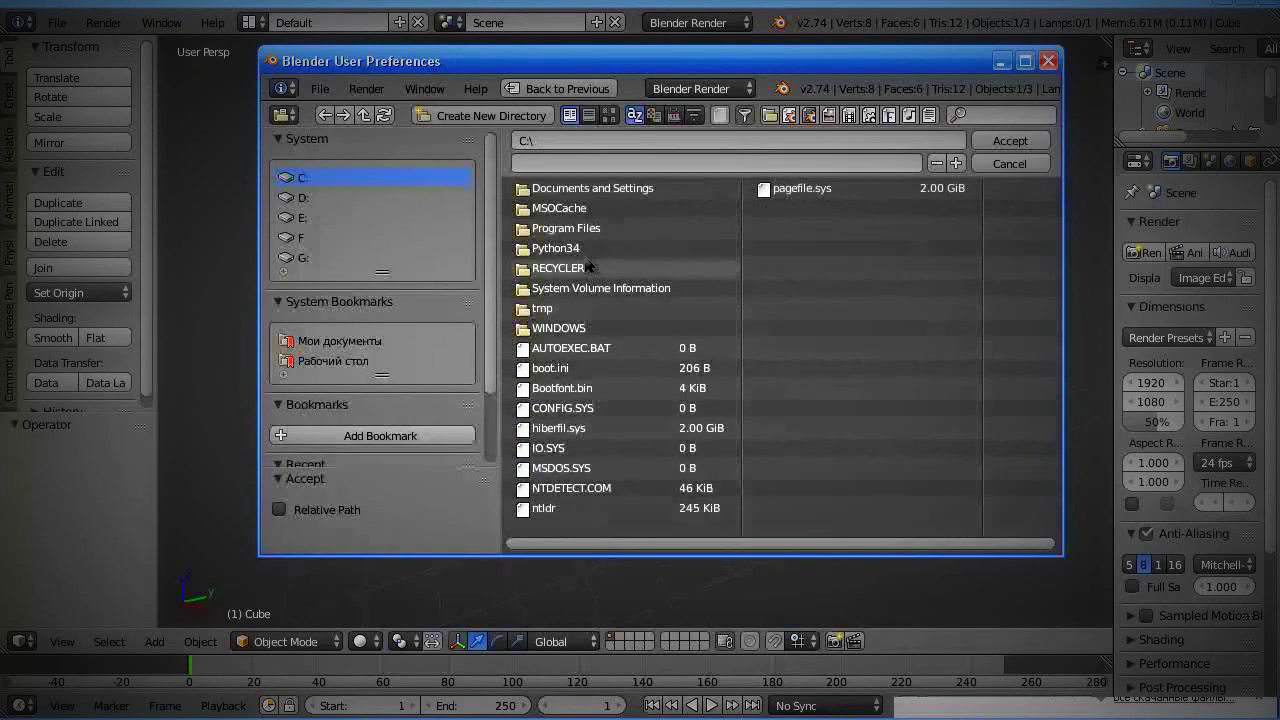
click(578, 232)
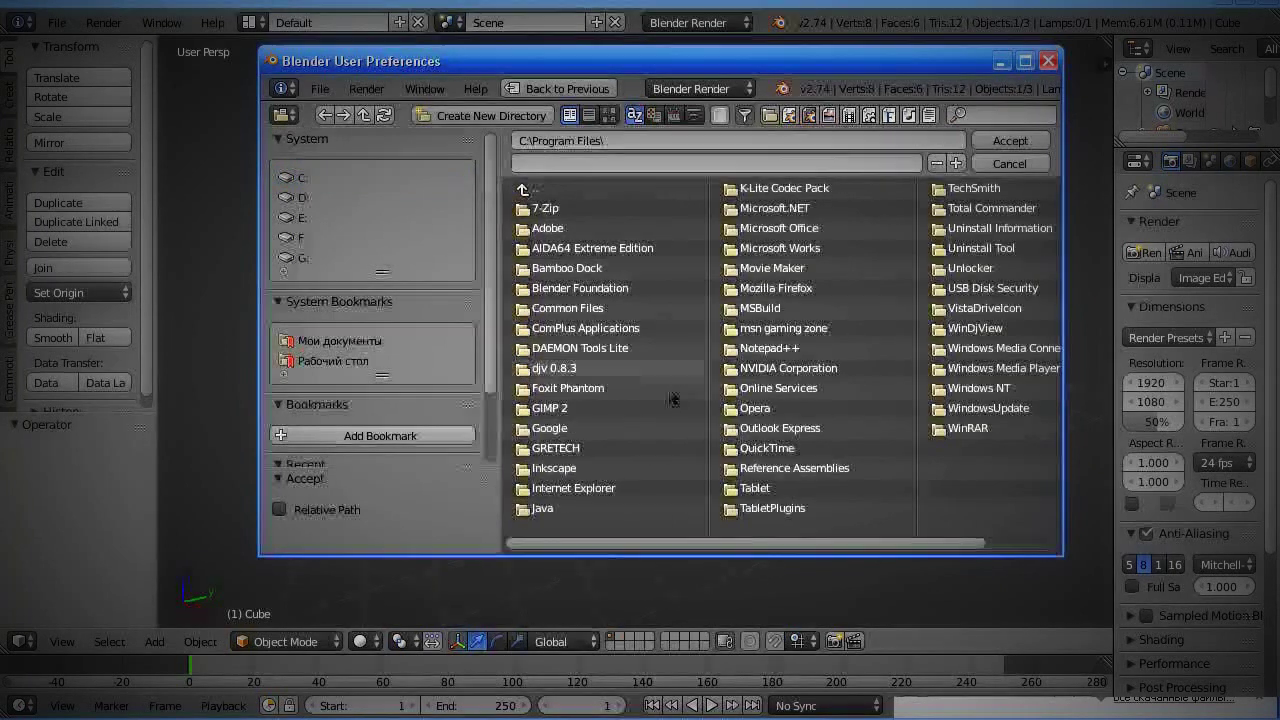
click(560, 407)
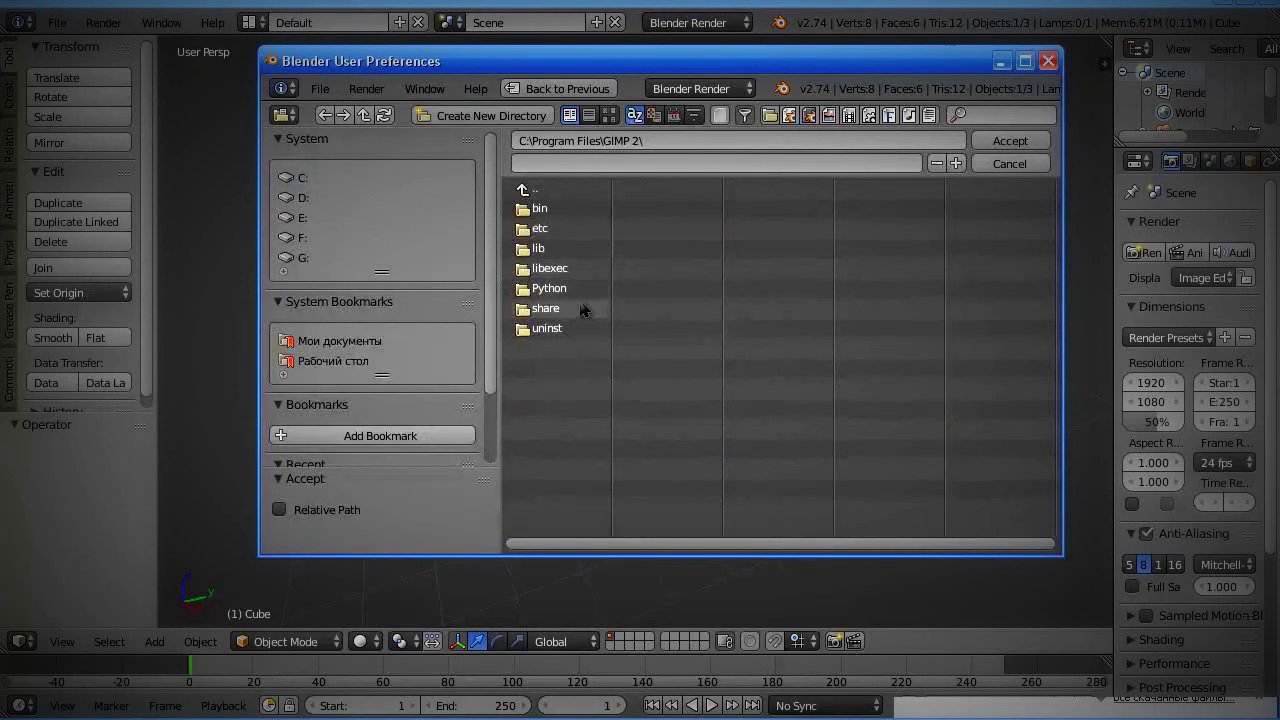
click(540, 248)
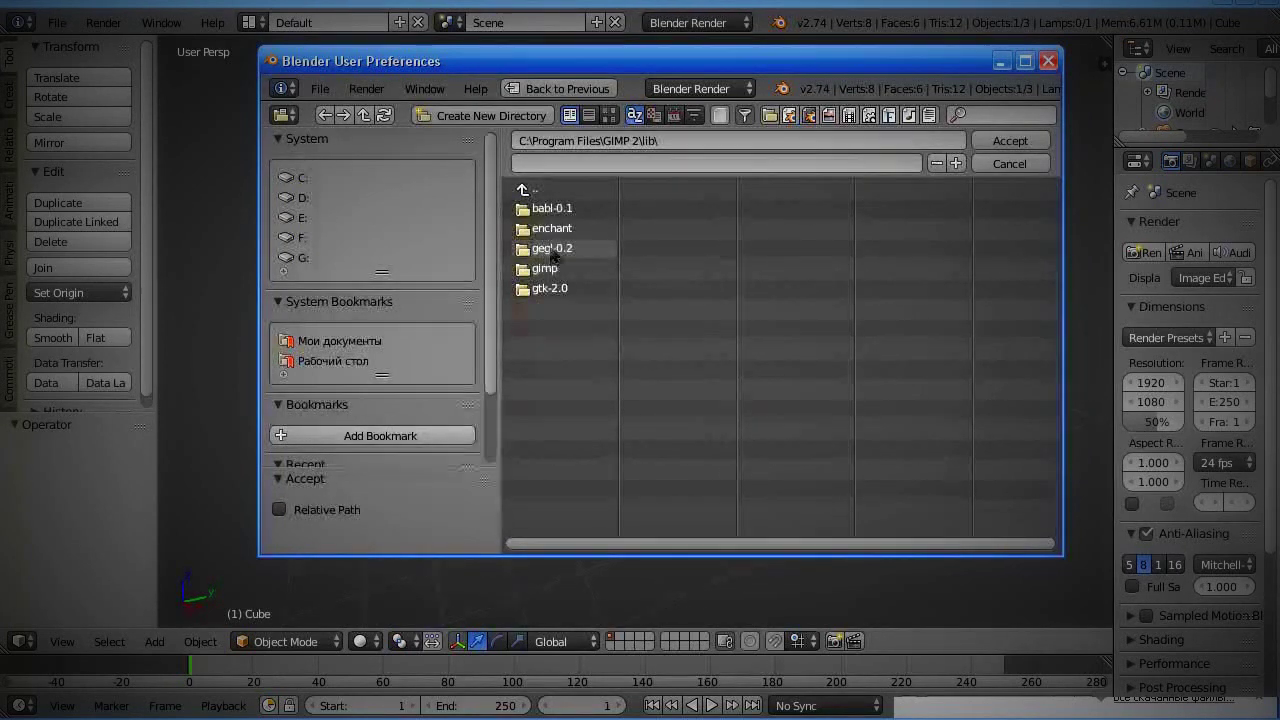
click(522, 190)
click(545, 228)
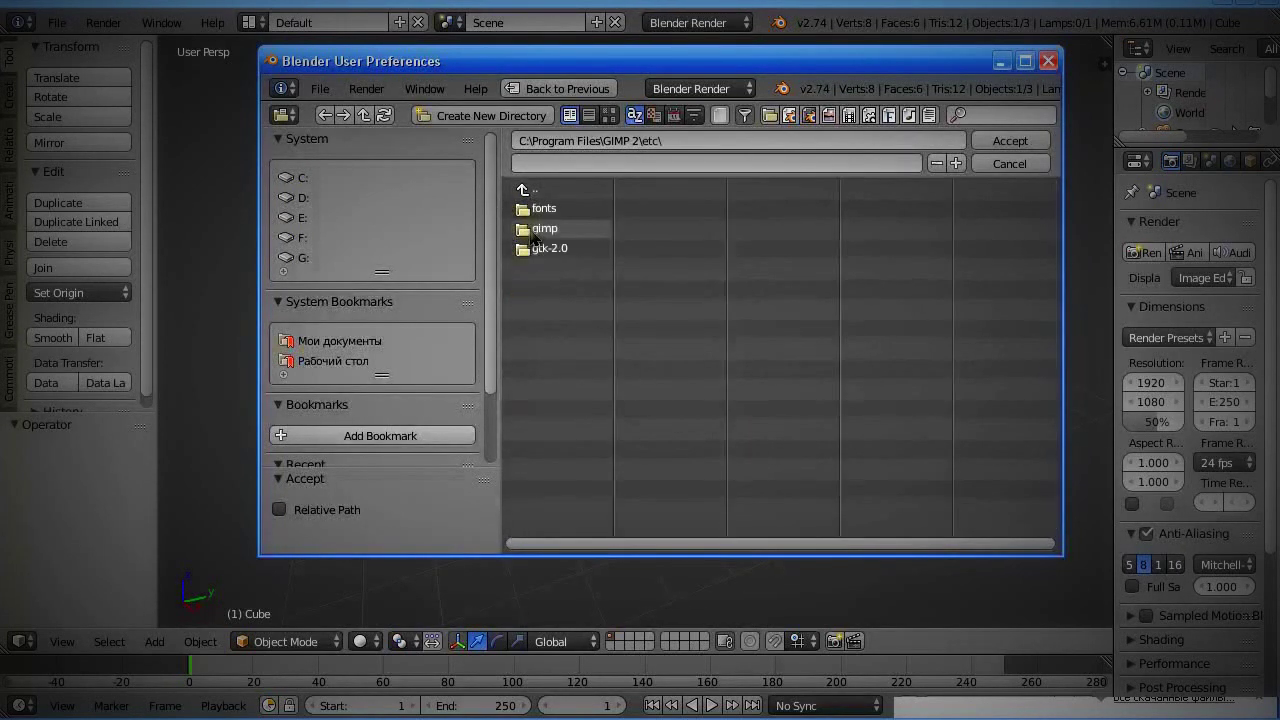
click(530, 190)
click(540, 208)
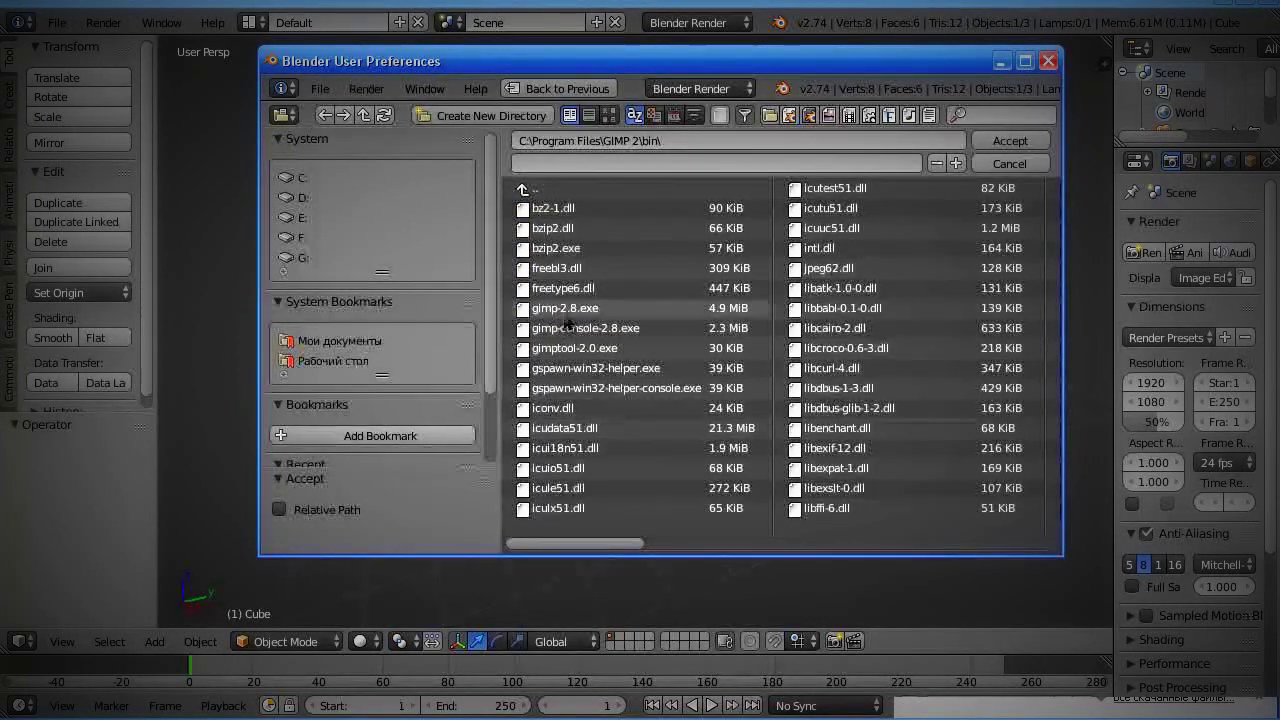
- Set gimp-2.8.exe as the Image Editor and enable Auto Run Python Scripts
click(643, 308)
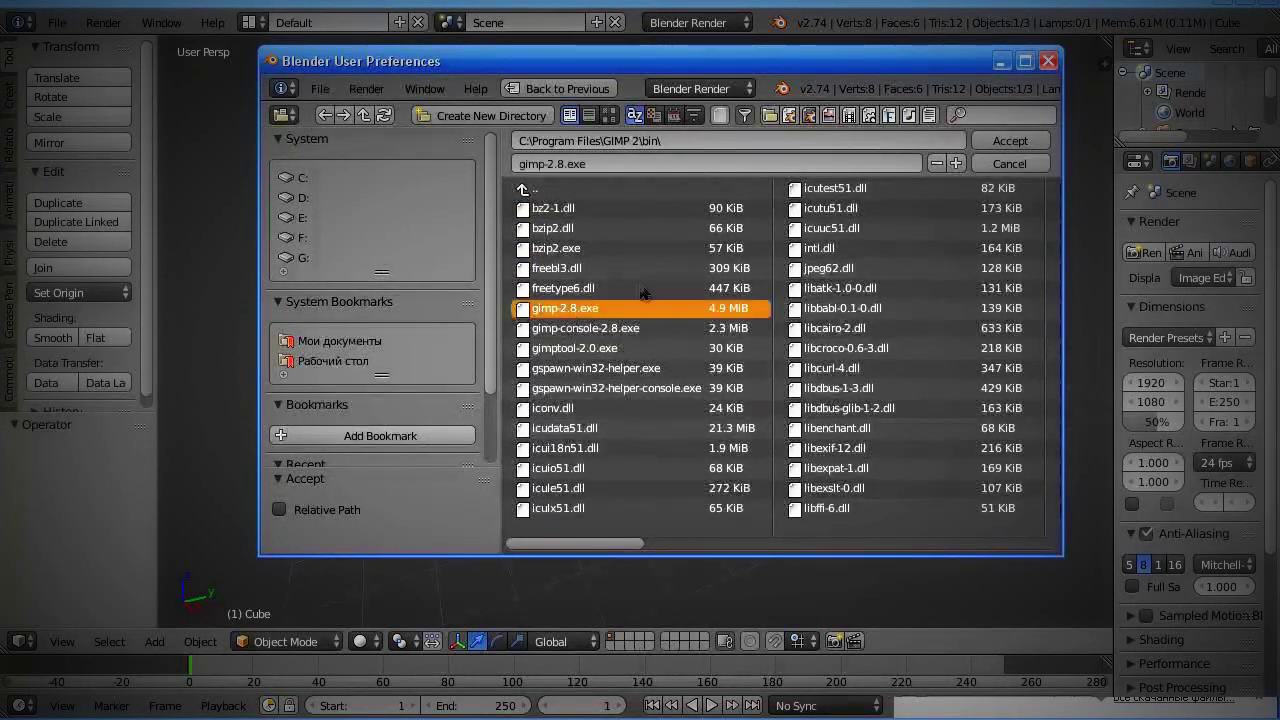
click(1010, 141)
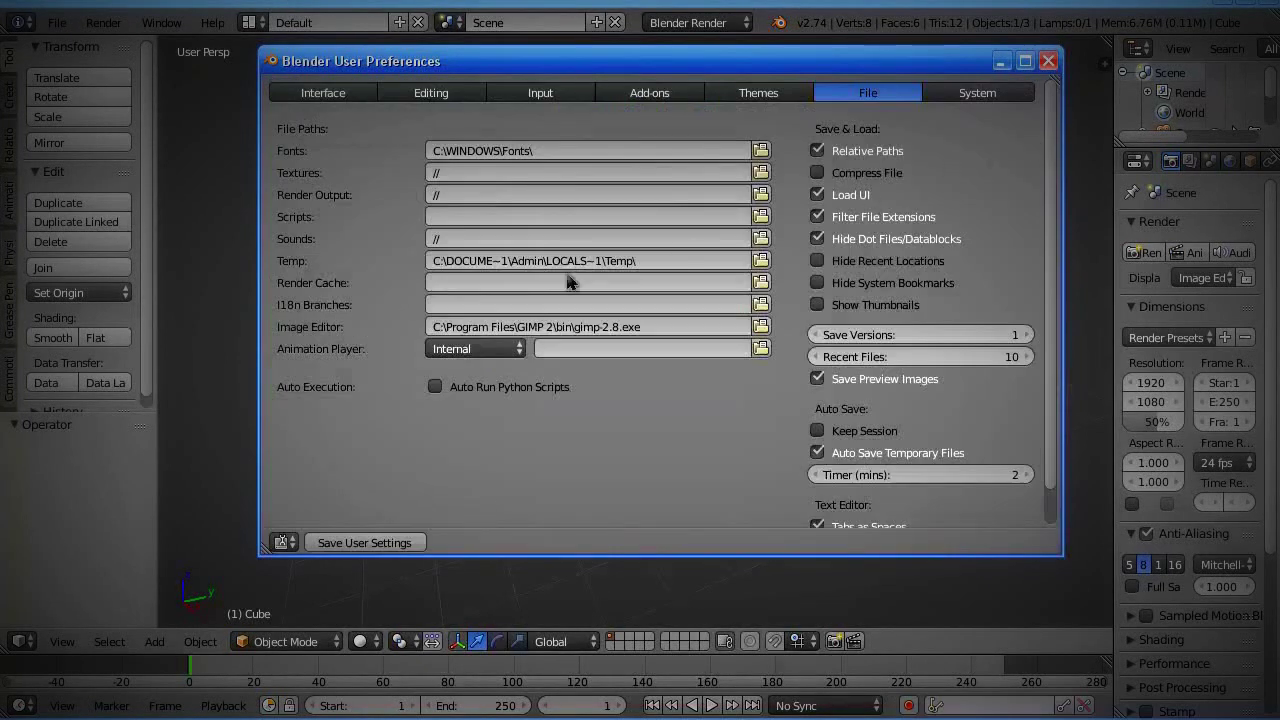
click(465, 352)
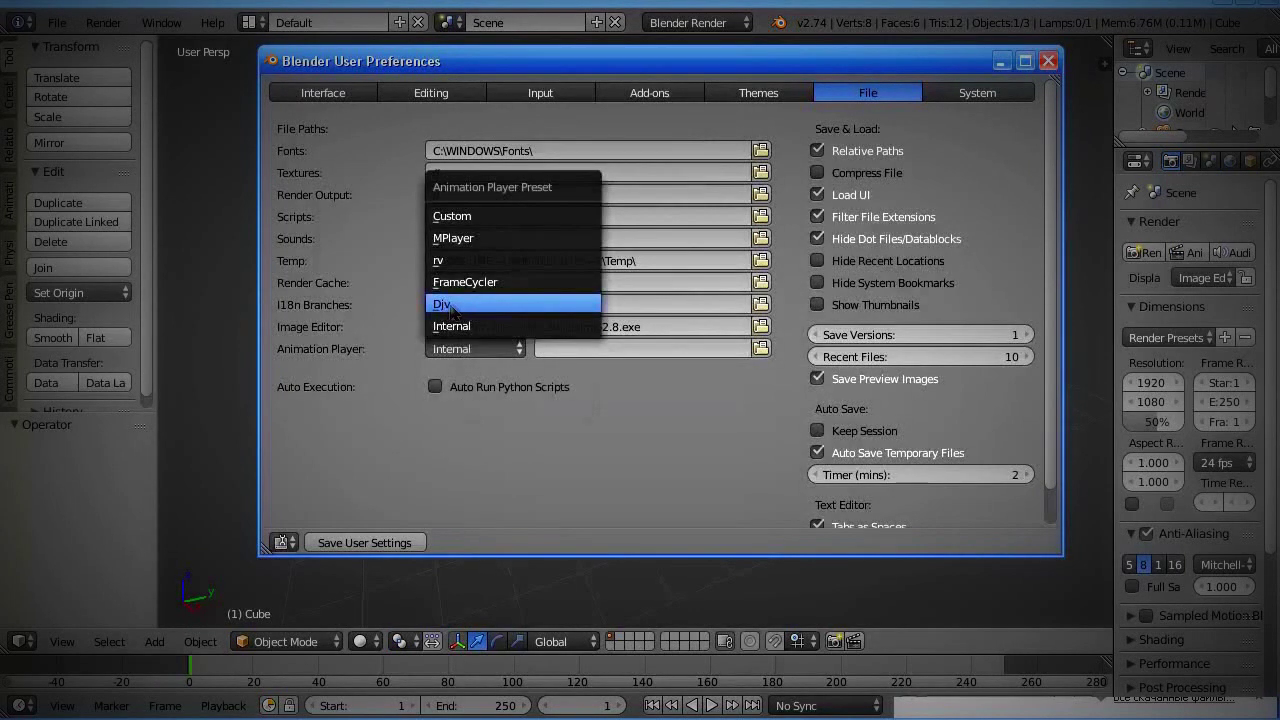
click(435, 389)
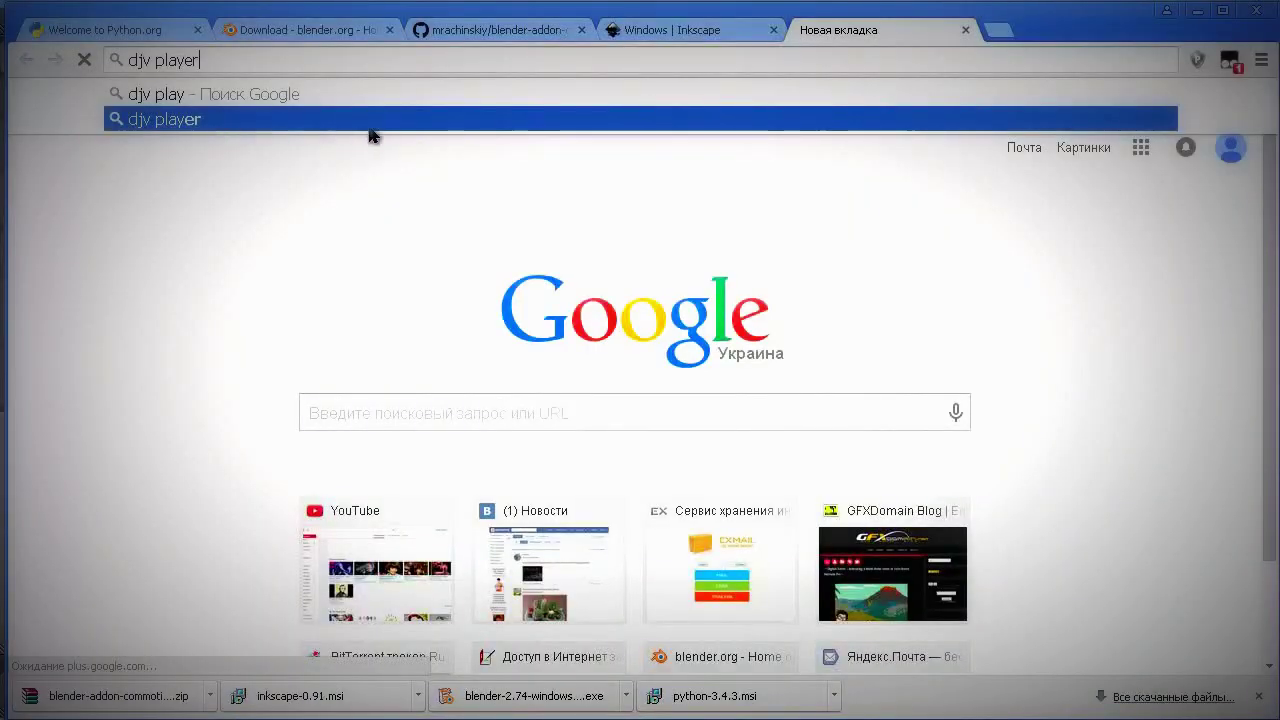
- Google 'djv player', download djv-1.1.0-Windows-64.exe from djv.sourceforge.net, and show it in its folder
click(413, 122)
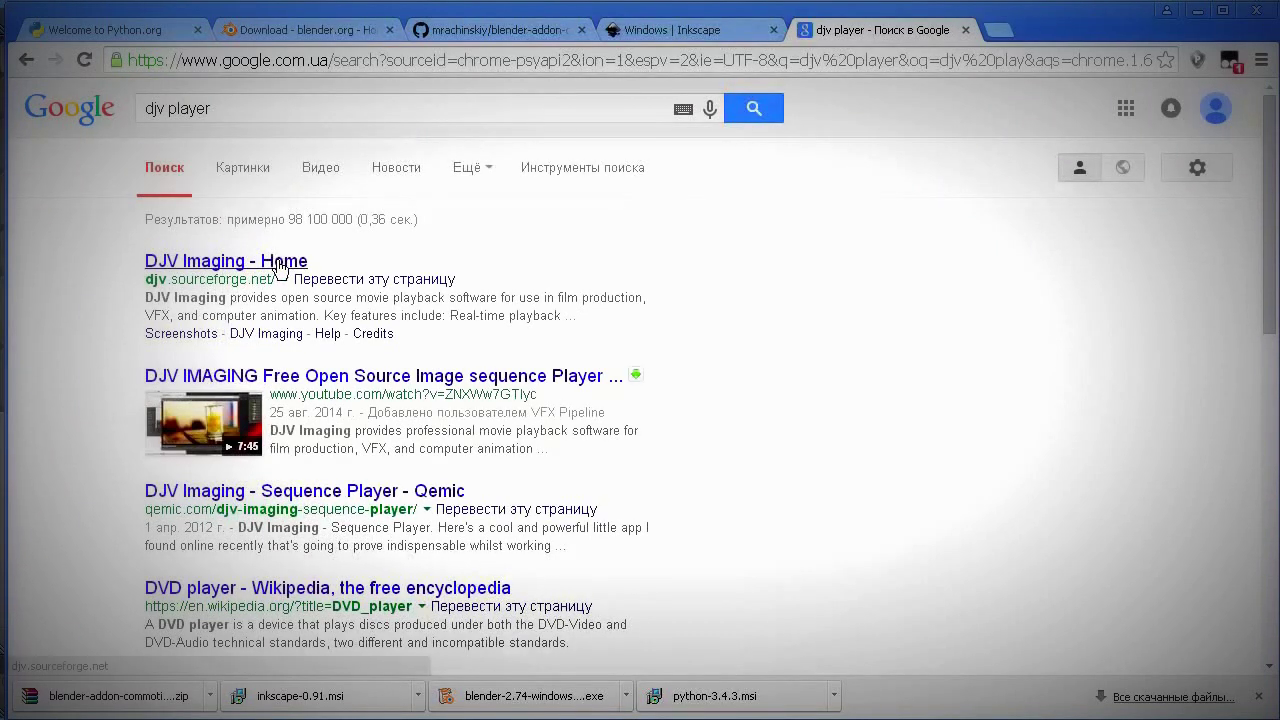
click(280, 259)
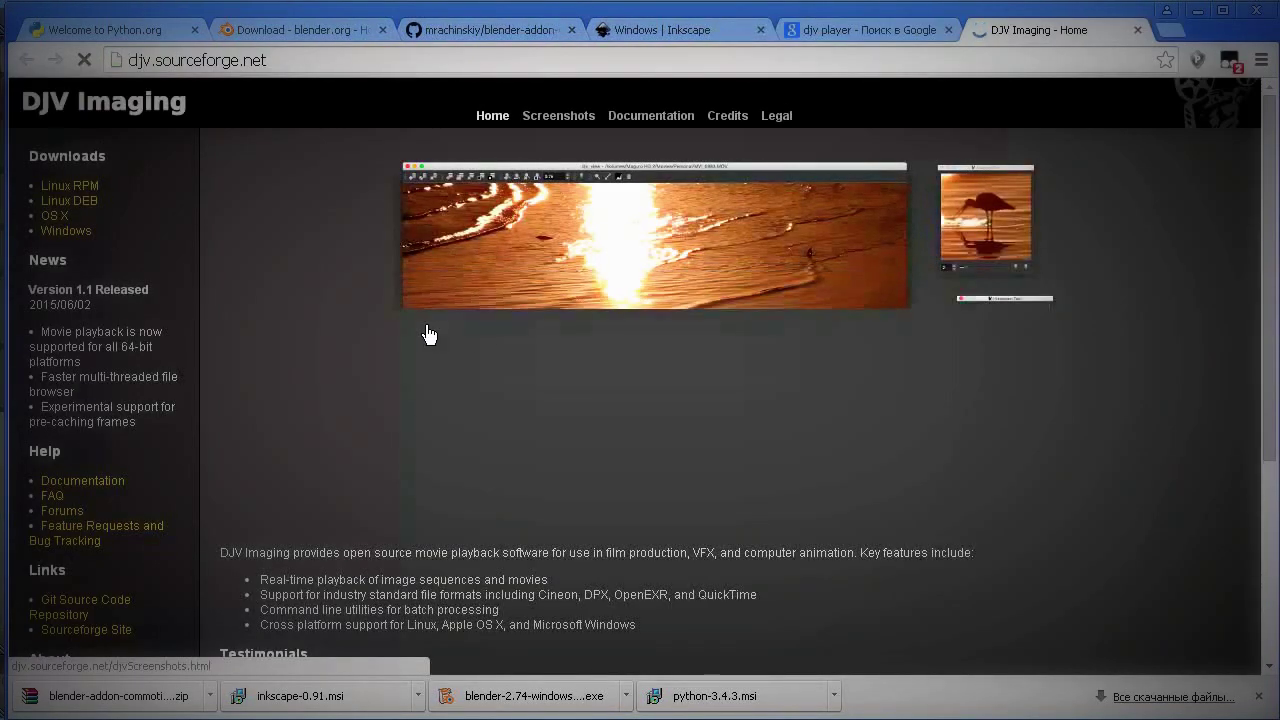
click(68, 232)
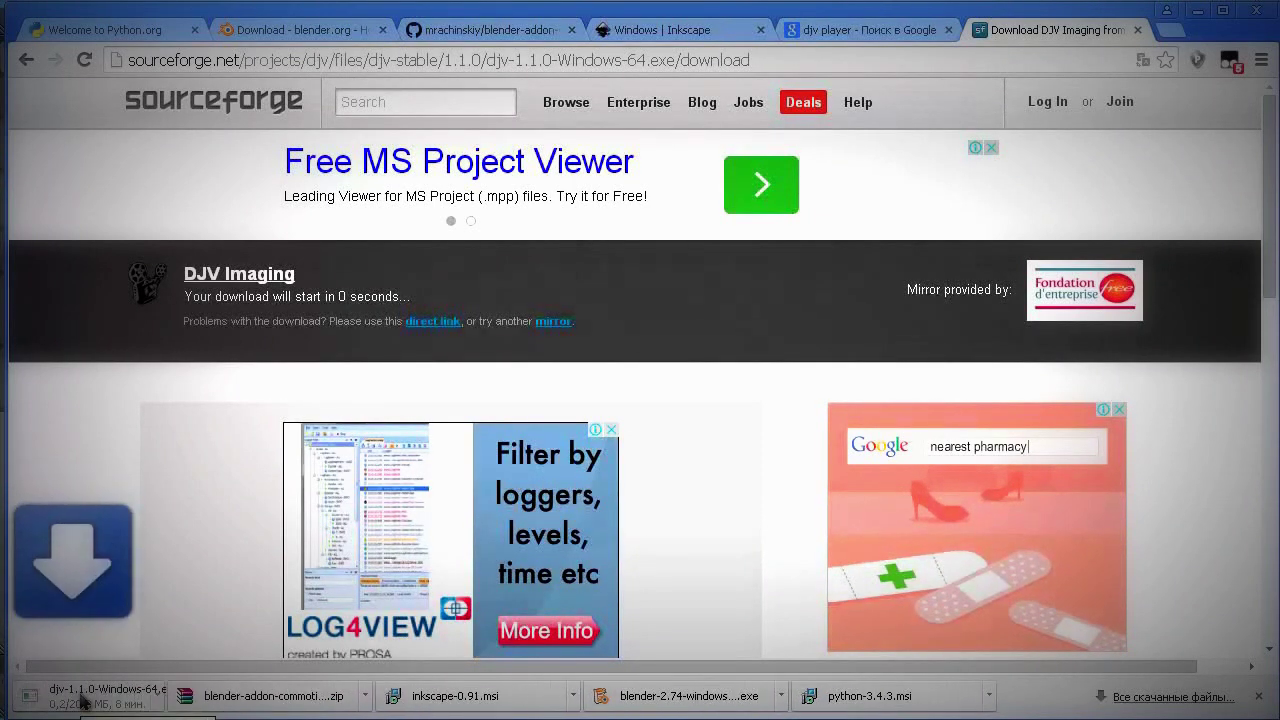
click(83, 703)
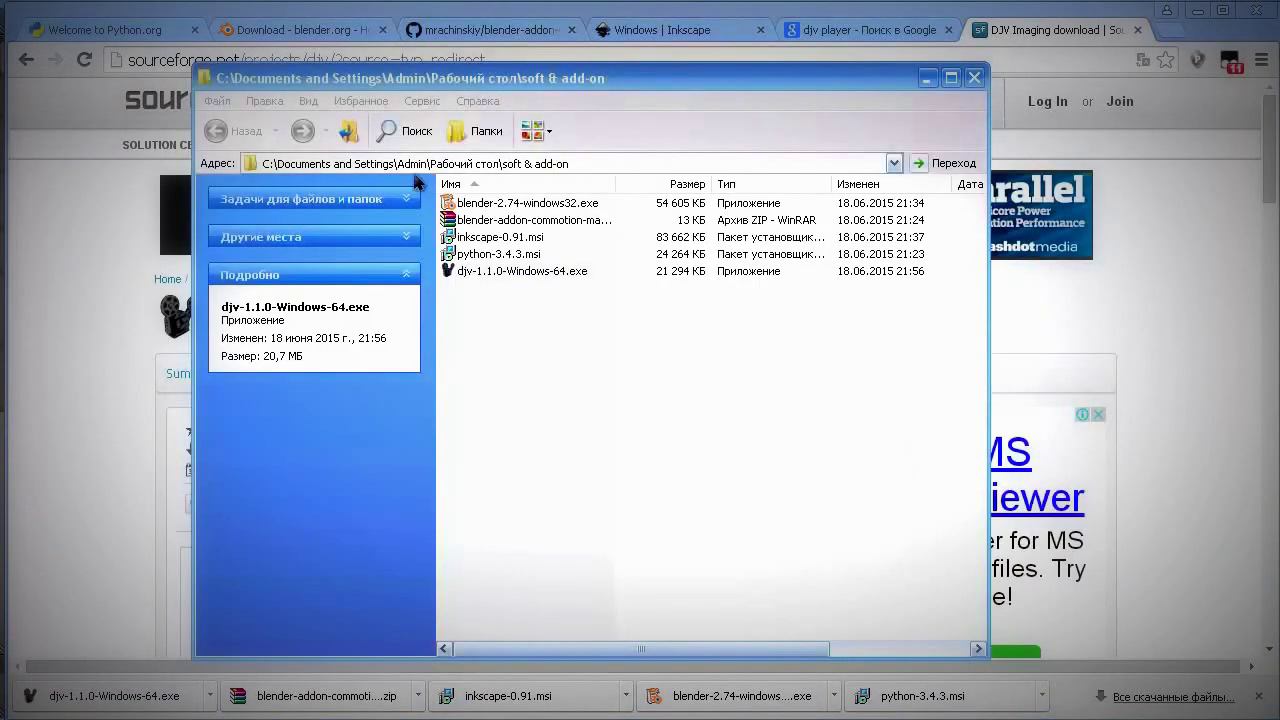
- Install DJV 1.1.0 to C:\Program Files\djv-1.1.0-Windows-64 with the default options
double_click(474, 279)
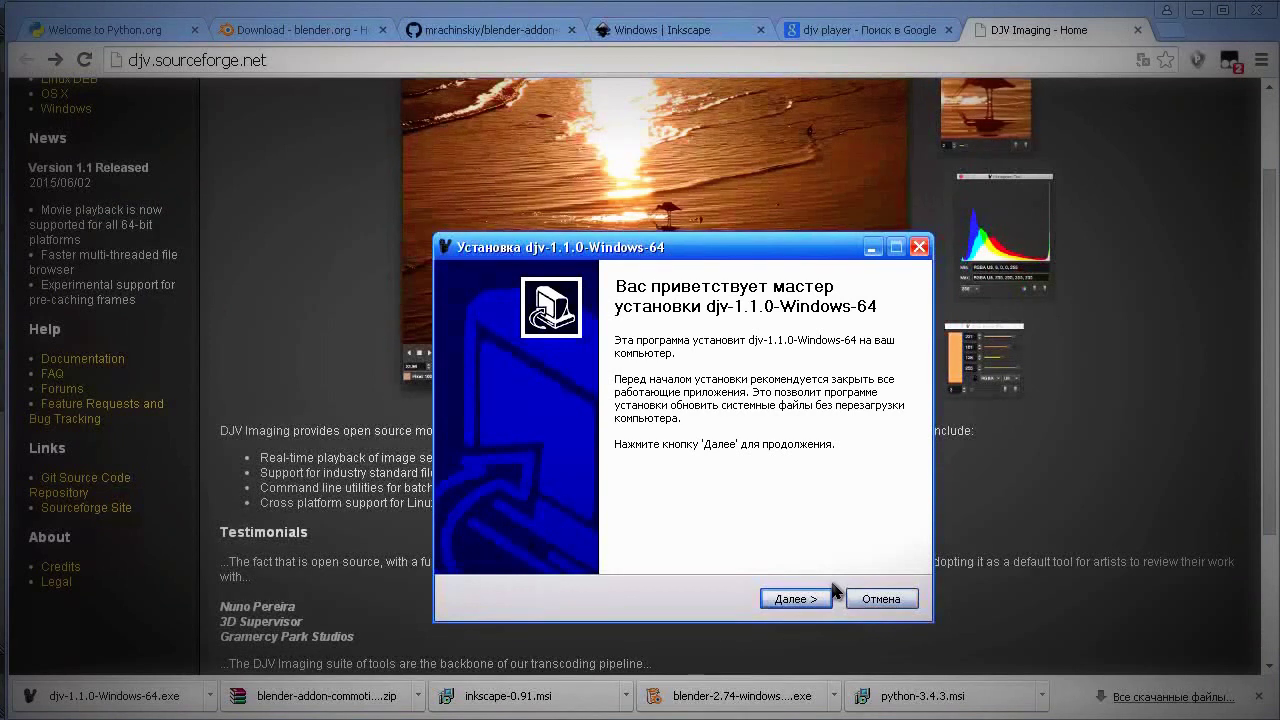
click(818, 598)
click(818, 604)
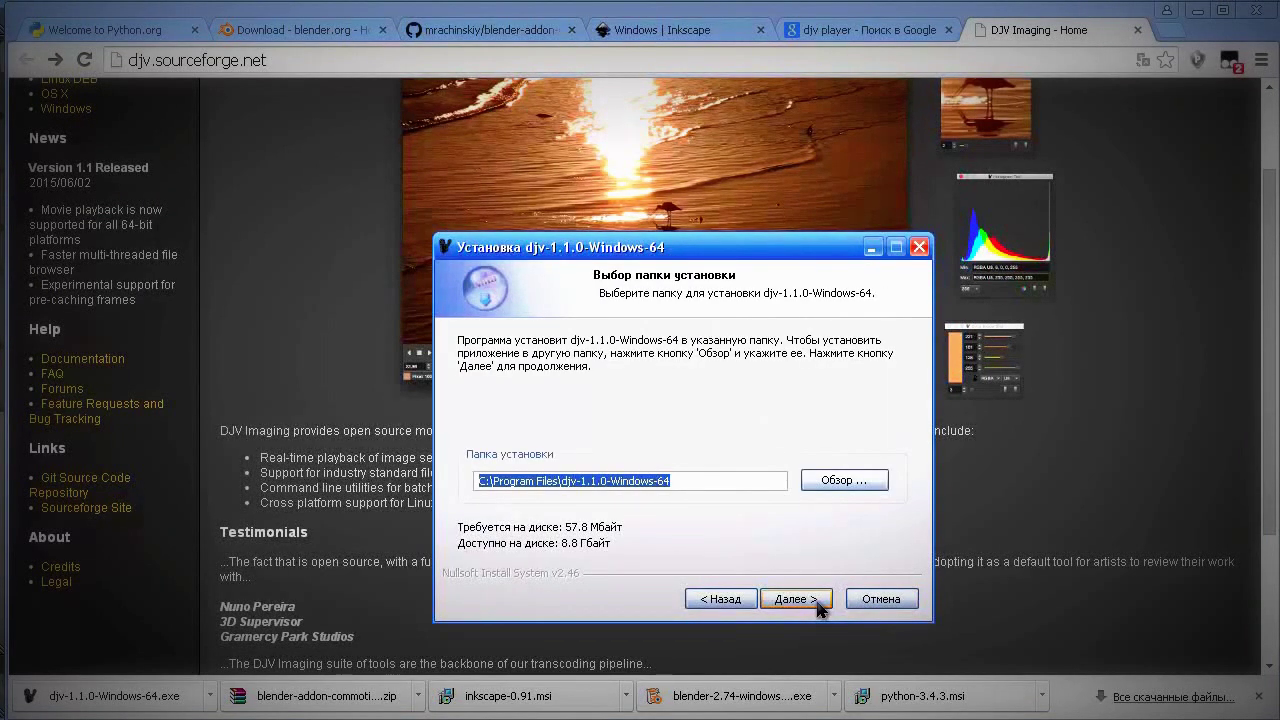
click(818, 604)
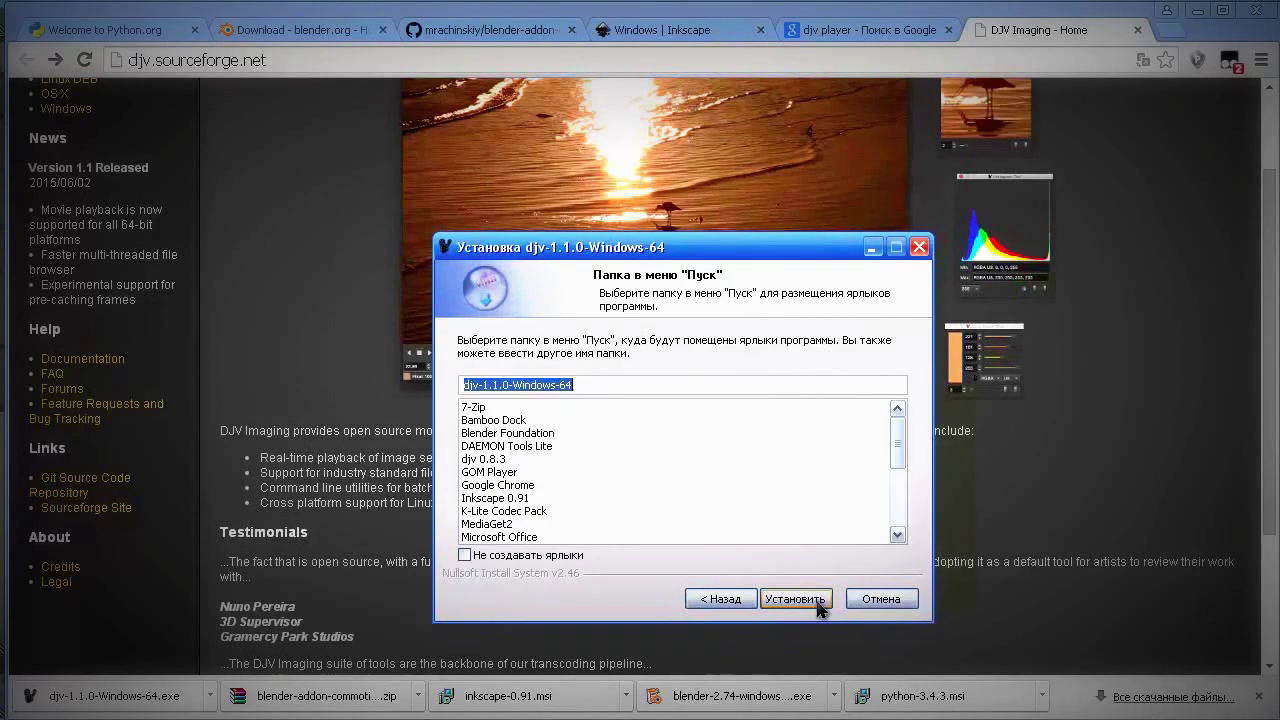
click(818, 605)
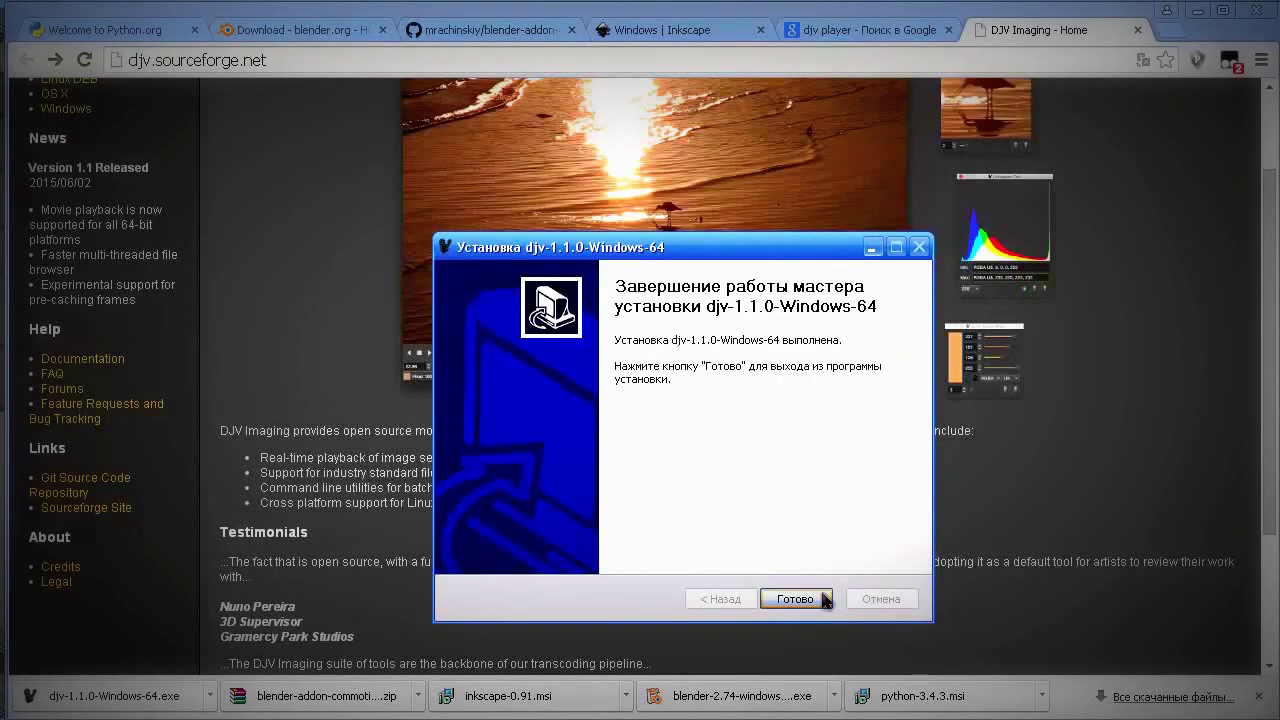
click(822, 603)
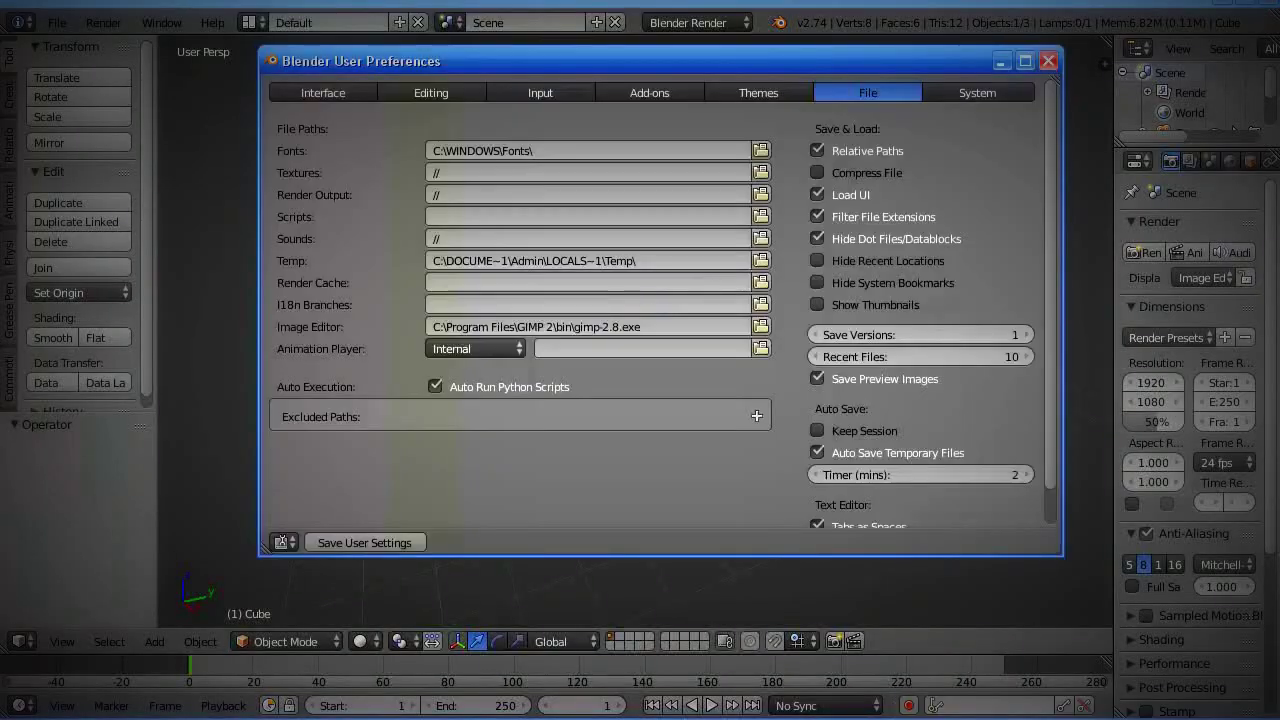
- Choose the Djv animation player preset with path C:\Program Files\djv-1.1.0-Windows-64\bin\djv_view.exe
click(483, 350)
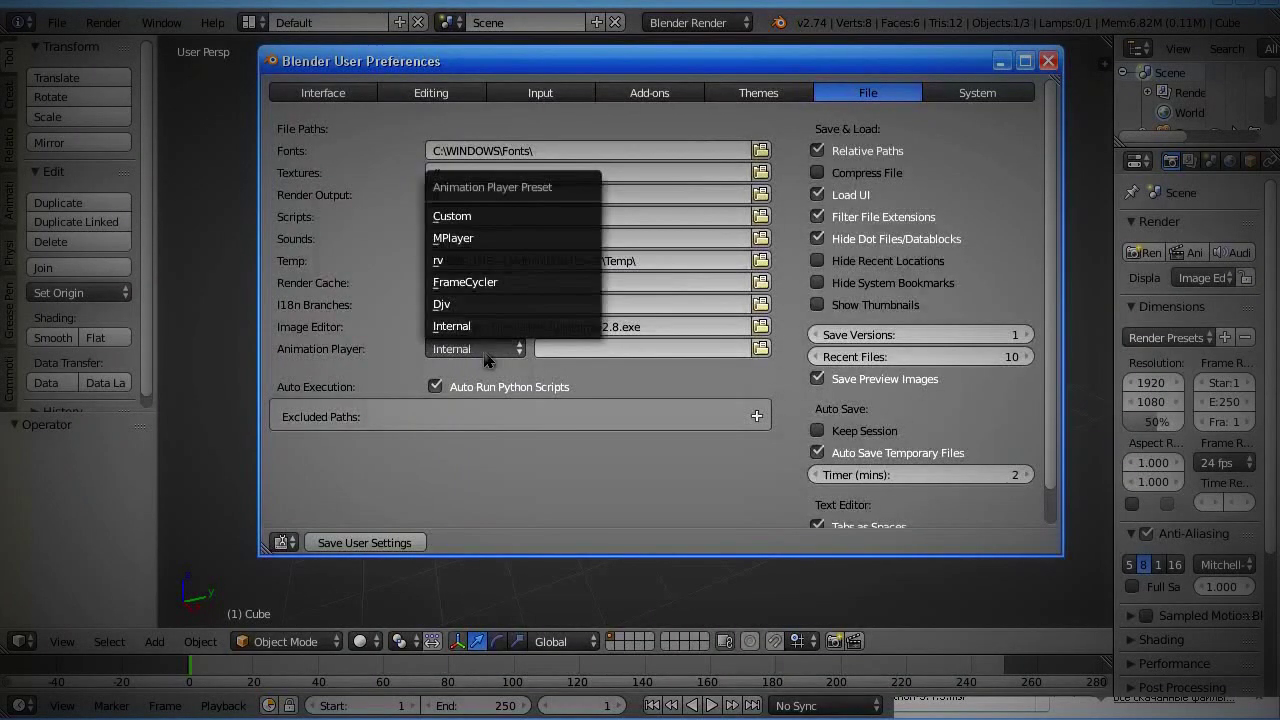
click(479, 305)
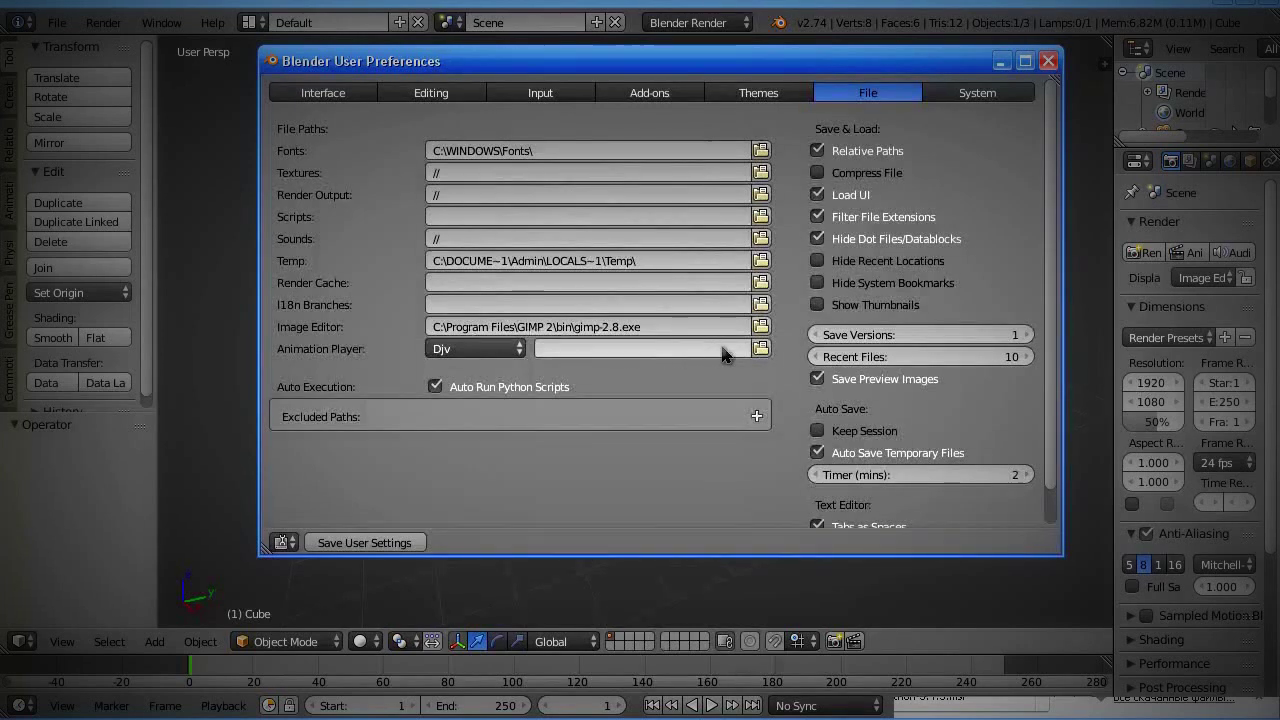
click(761, 349)
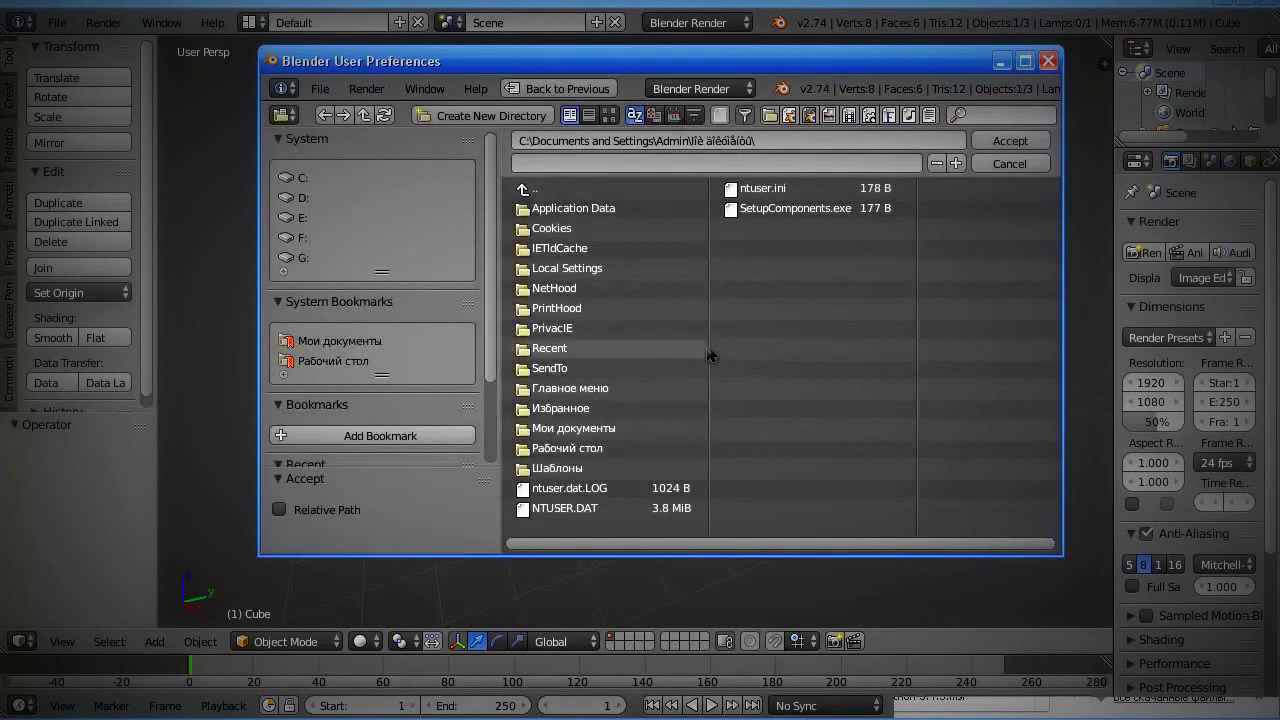
click(303, 181)
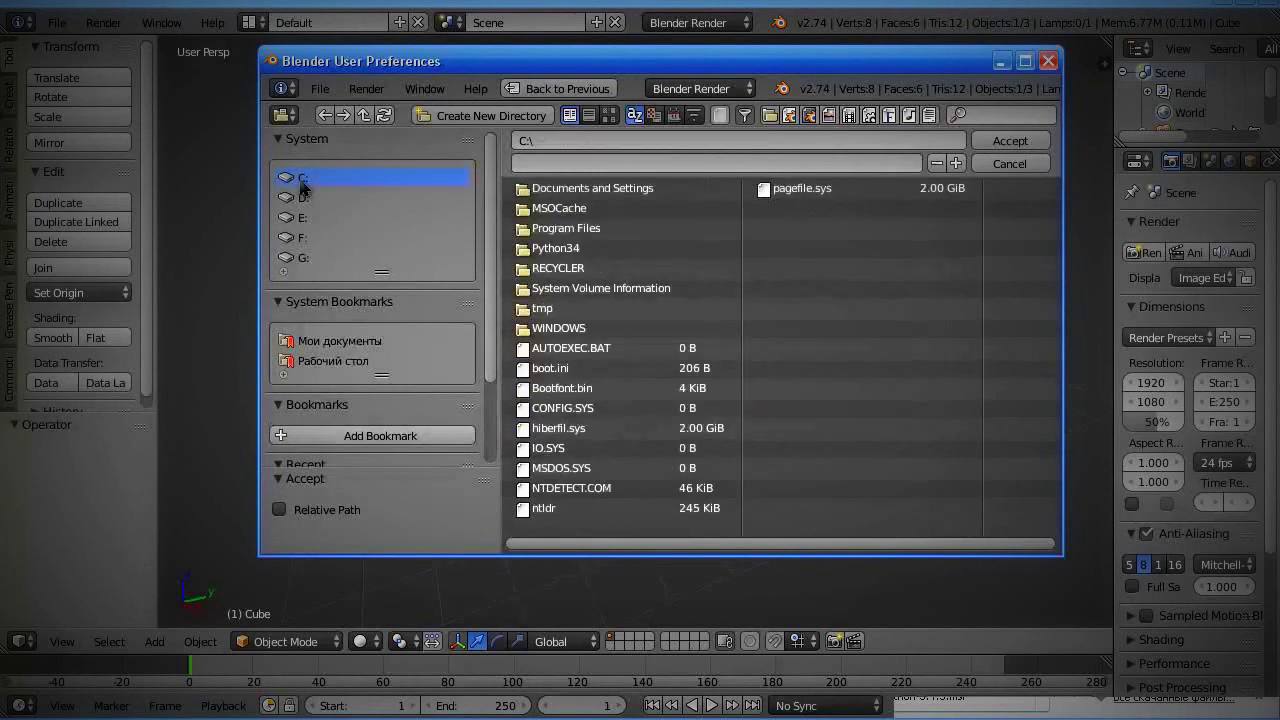
click(586, 236)
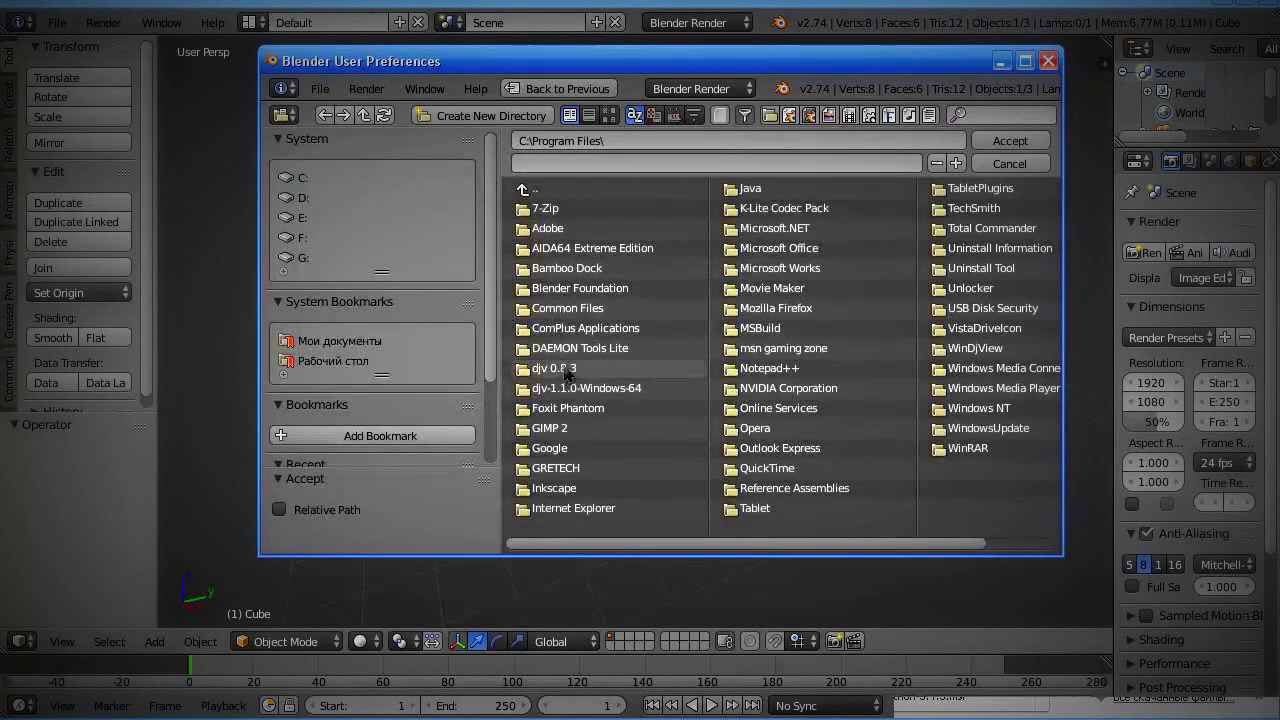
click(604, 393)
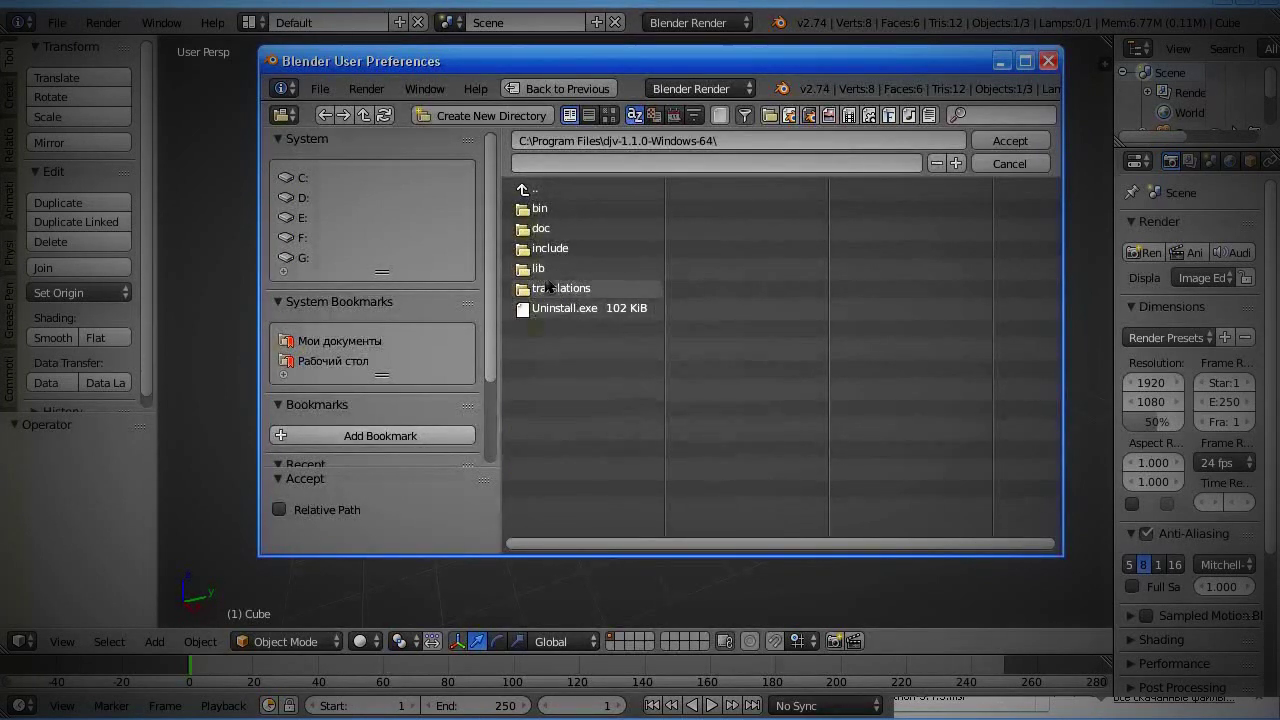
click(541, 210)
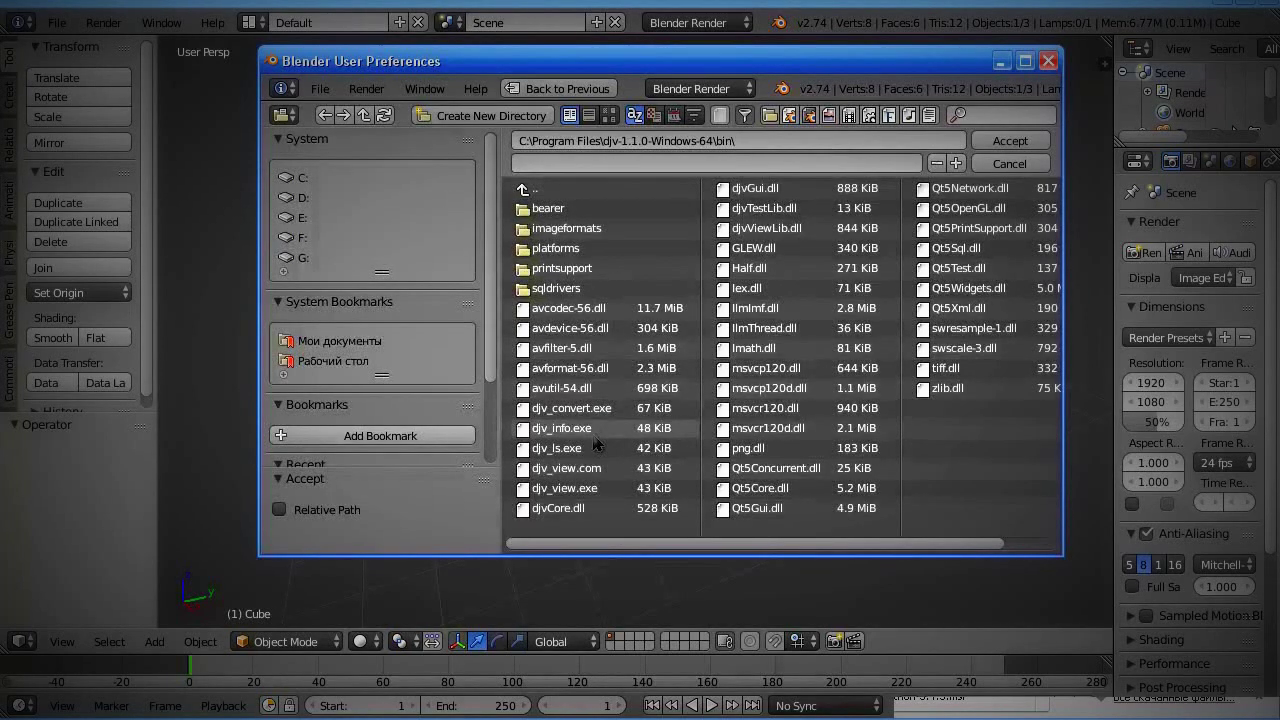
click(585, 490)
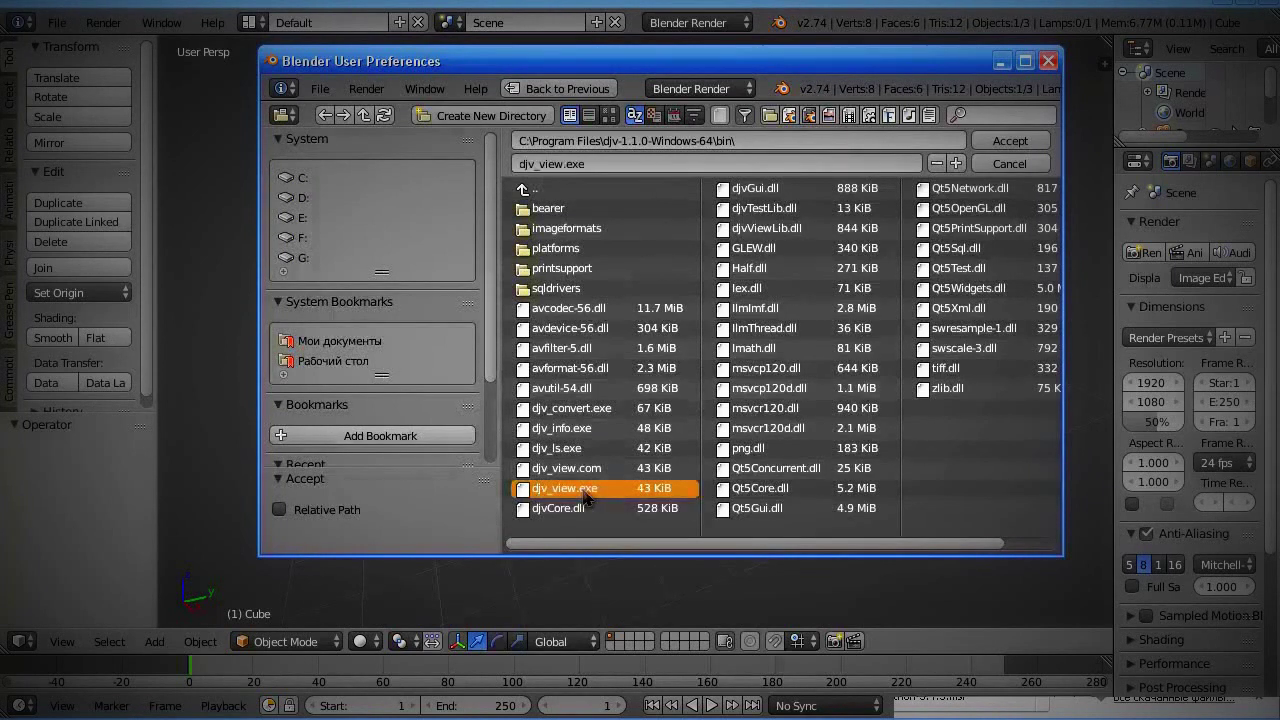
click(1018, 143)
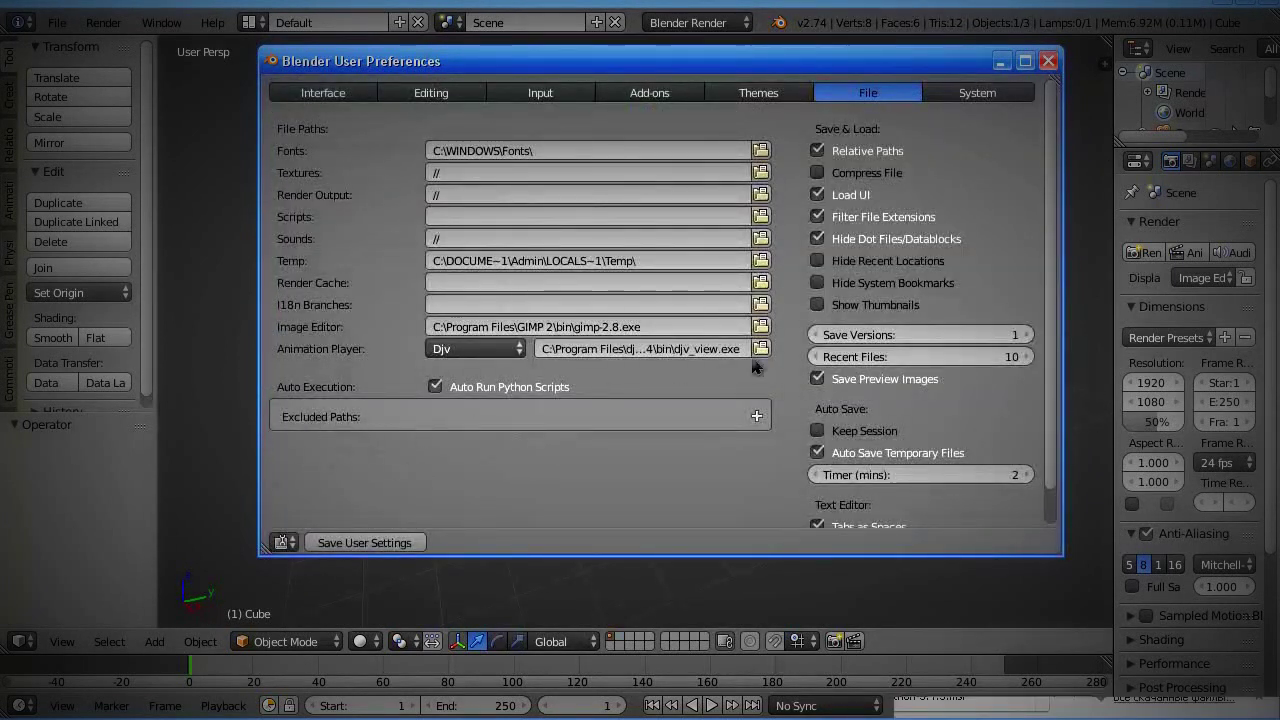
- Save user settings, review the System settings, and close User Preferences back to the default cube
click(367, 543)
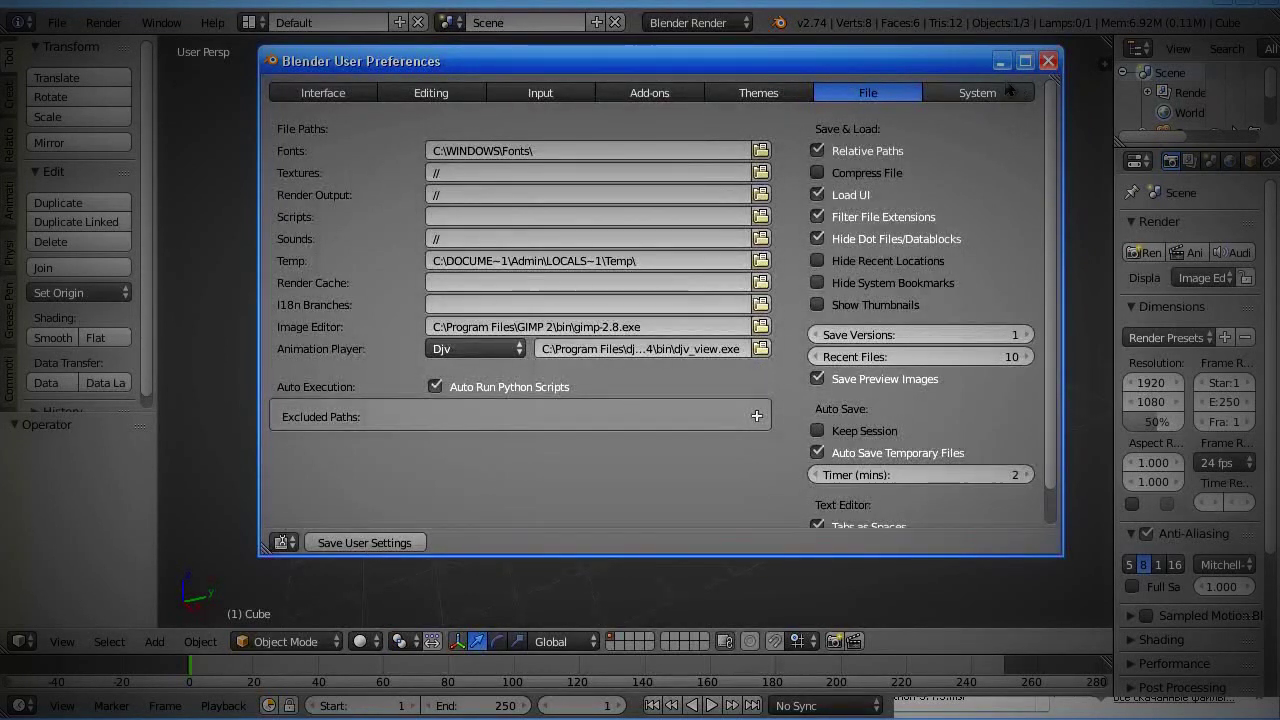
click(966, 96)
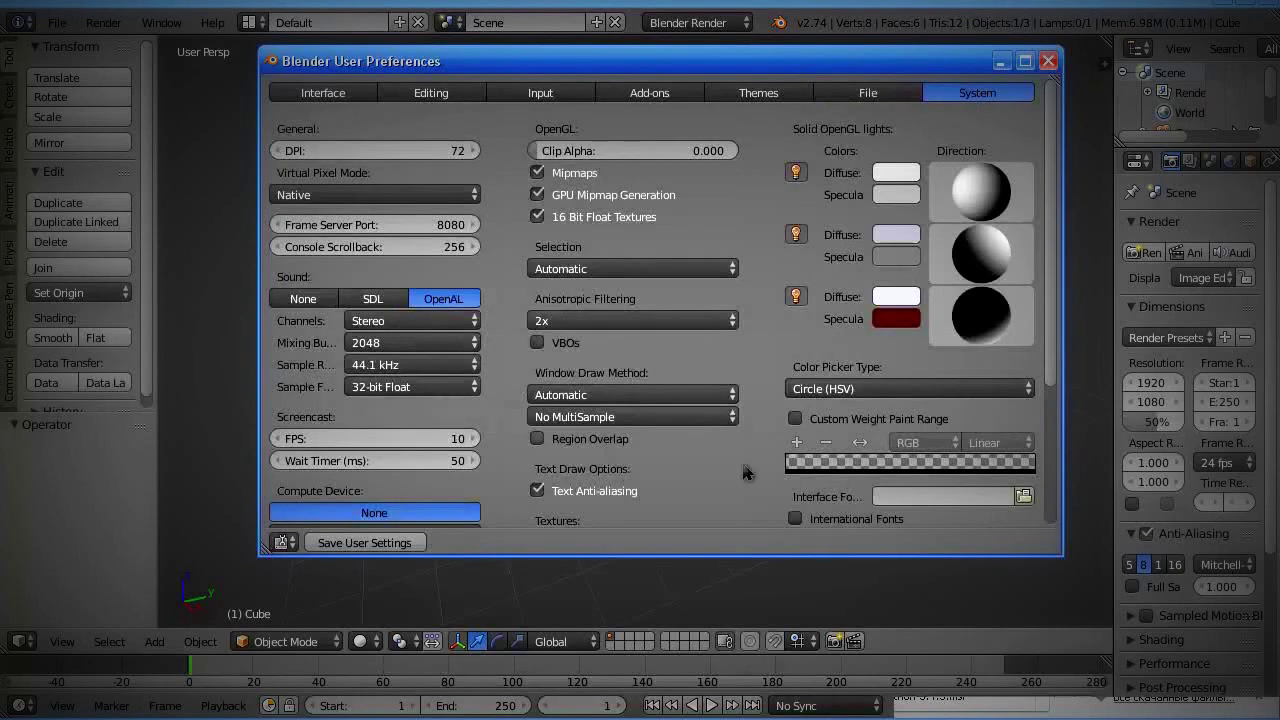
scroll(665, 360, down, 2)
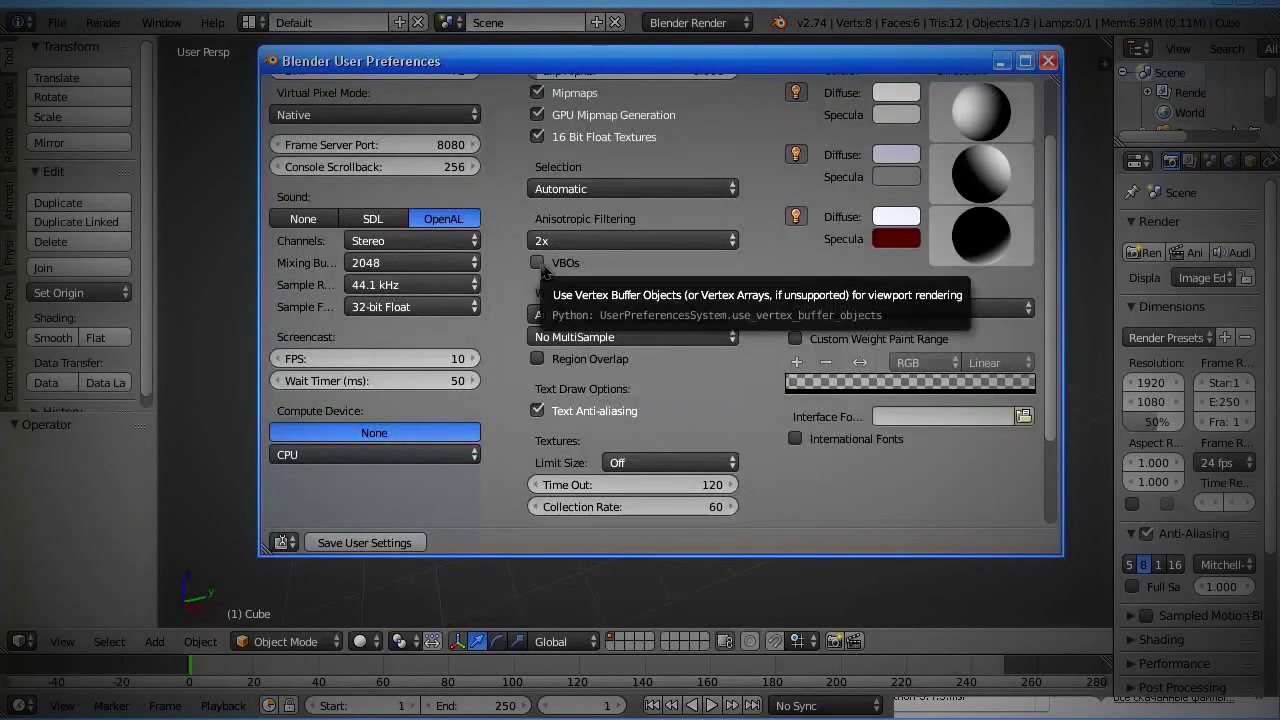
click(1048, 62)
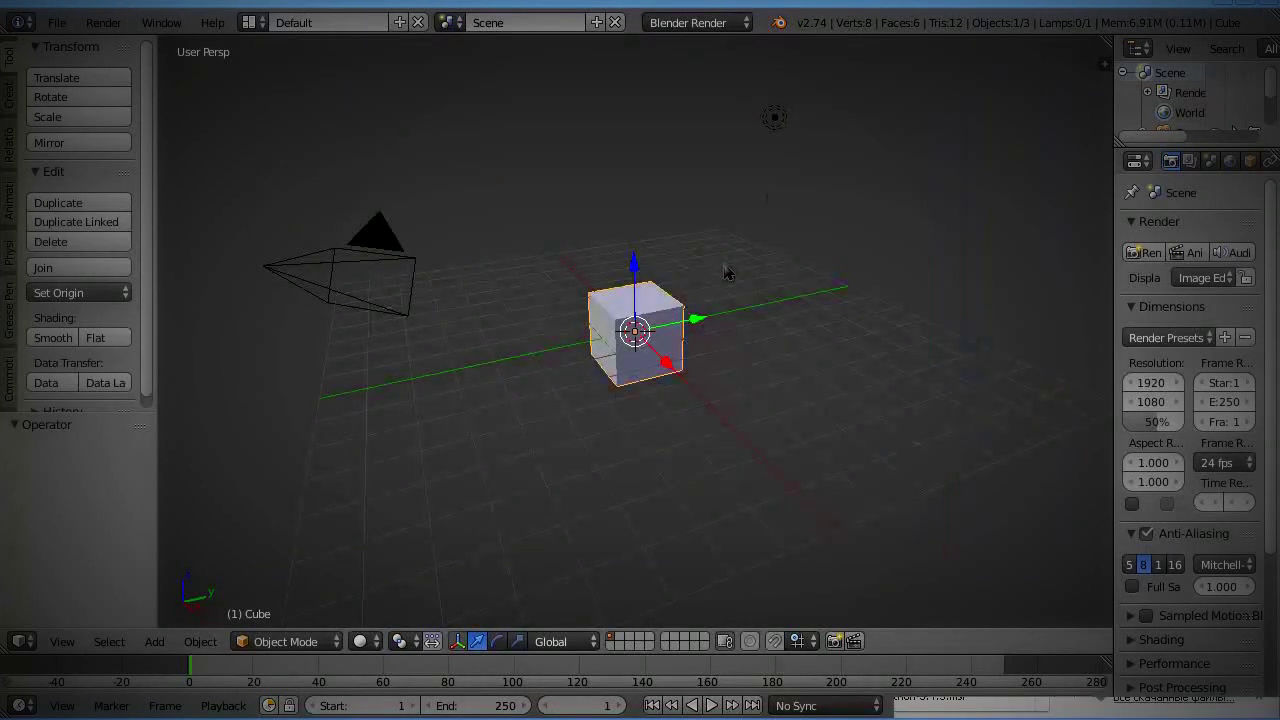